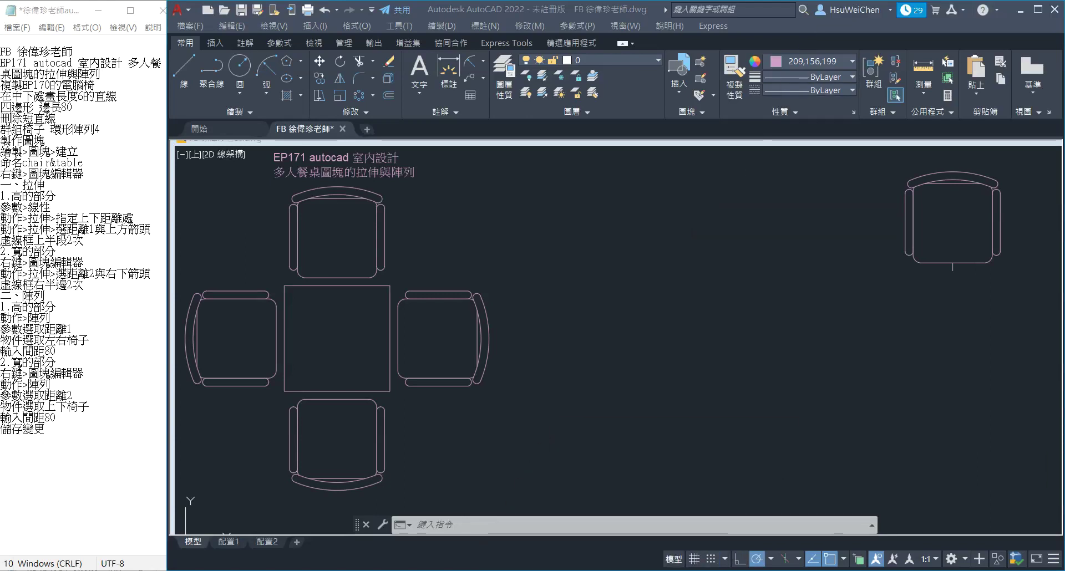
Step: Draw a 4-sided polygon by its edge, giving an 80-unit square
scroll(564, 375, down, 2)
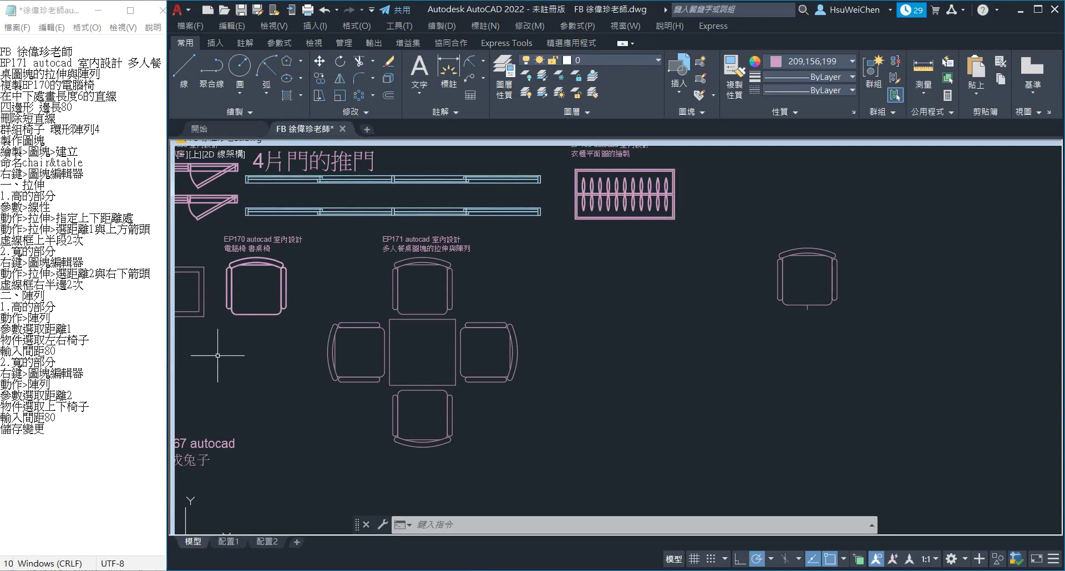
scroll(406, 366, up, 2)
scroll(676, 317, down, 2)
scroll(744, 356, up, 2)
scroll(751, 363, up, 1)
mouse_move(791, 364)
middle_down()
mouse_move(810, 365)
mouse_move(739, 327)
middle_up()
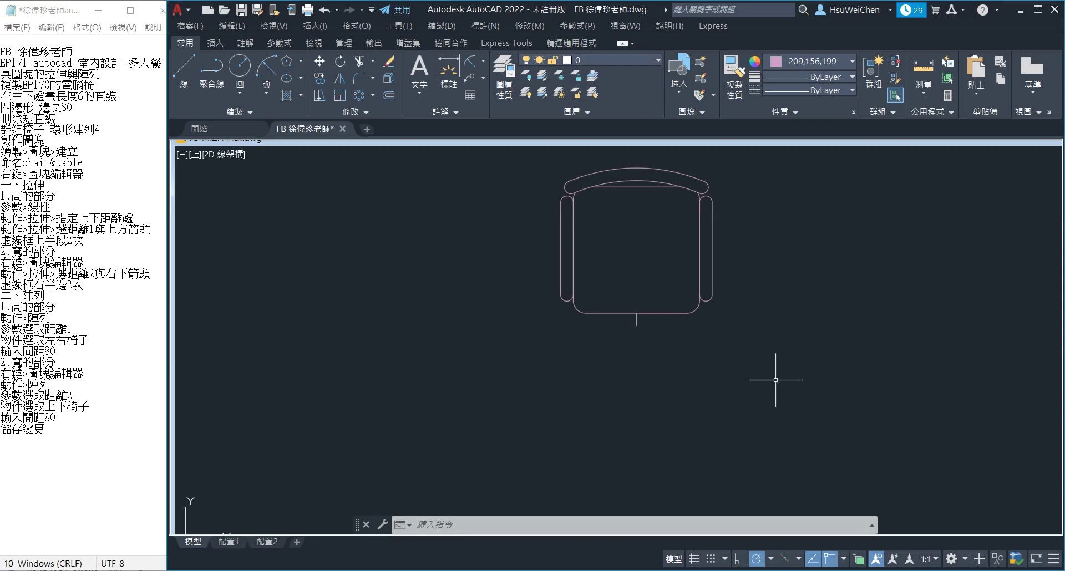
click(300, 63)
click(316, 114)
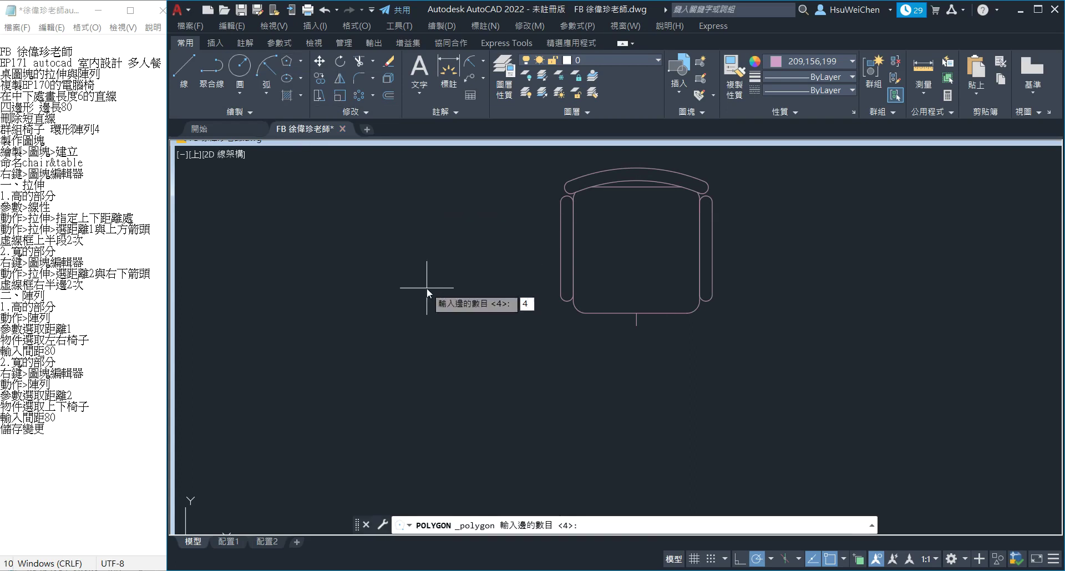
key(Return)
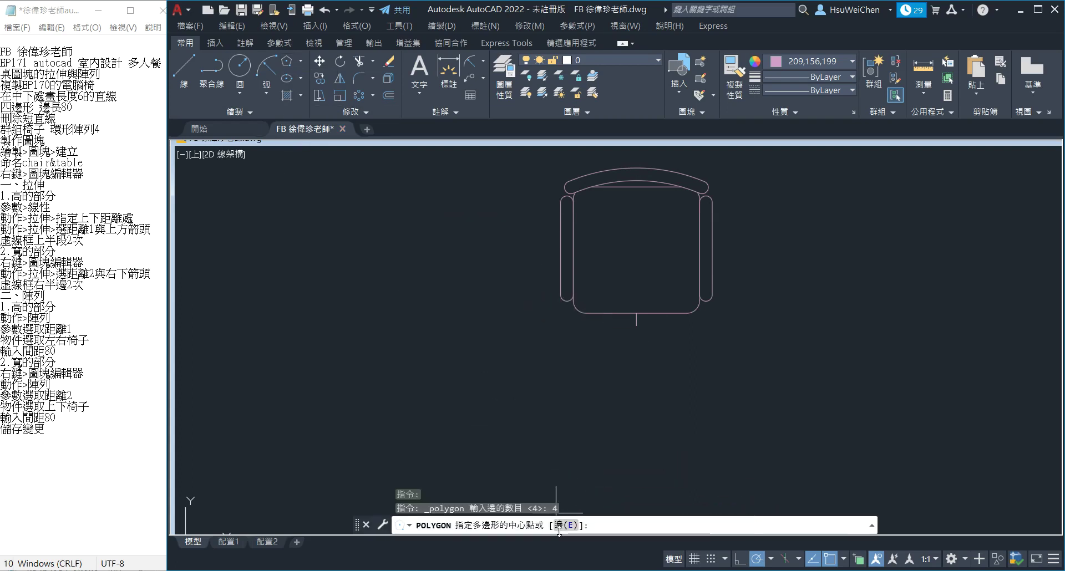
click(569, 526)
click(565, 485)
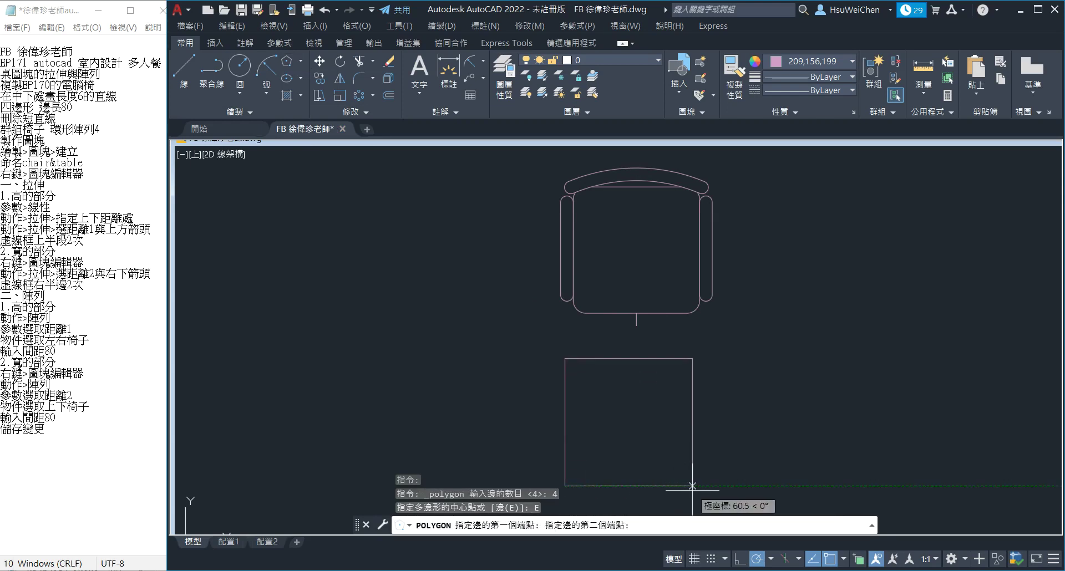
text(8)
key(Return)
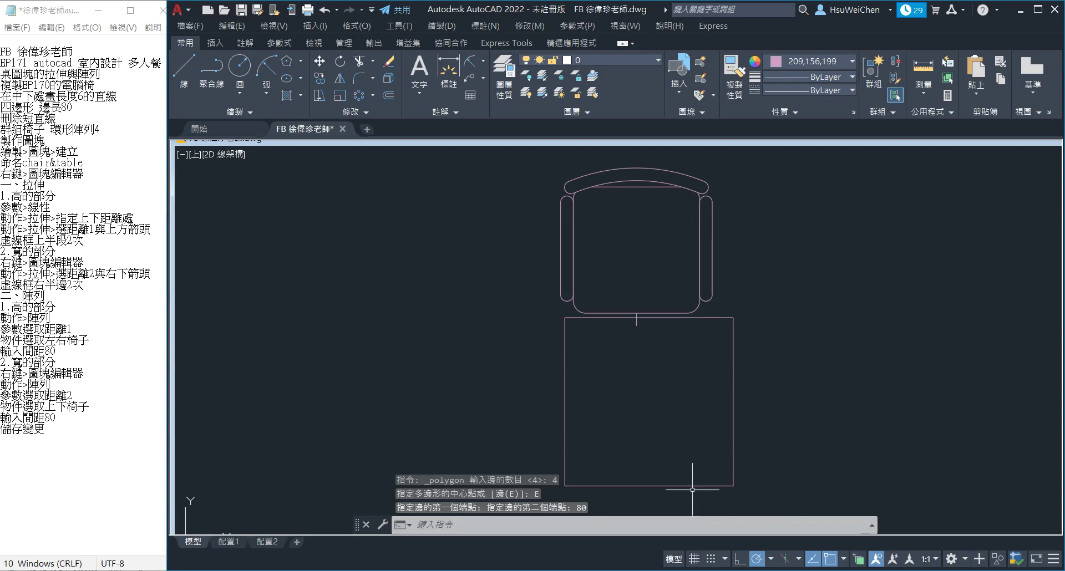
Step: Move the square by its top midpoint so it sits centred below the chair's front edge
click(733, 329)
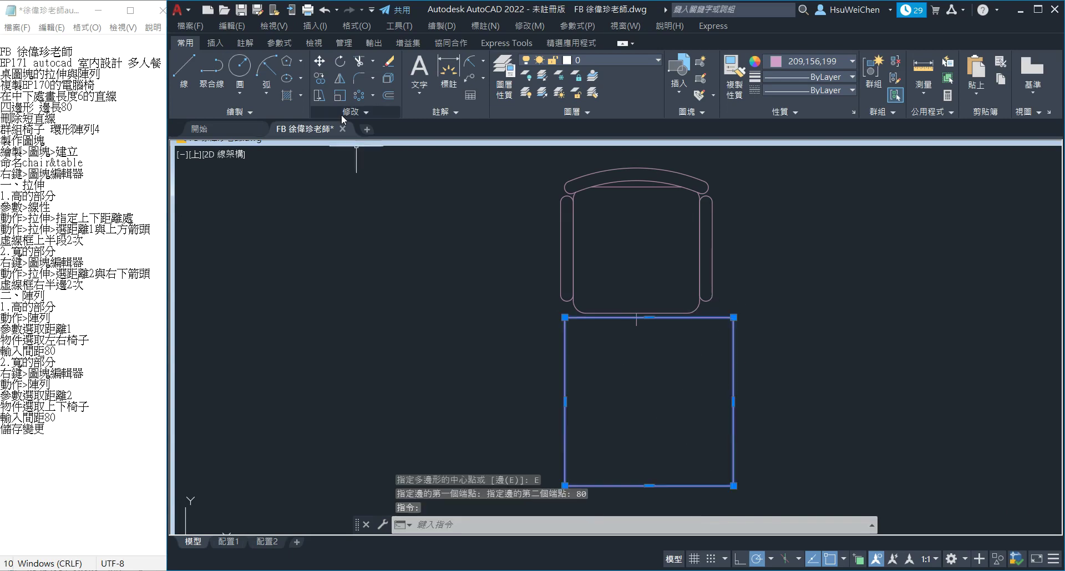
click(319, 62)
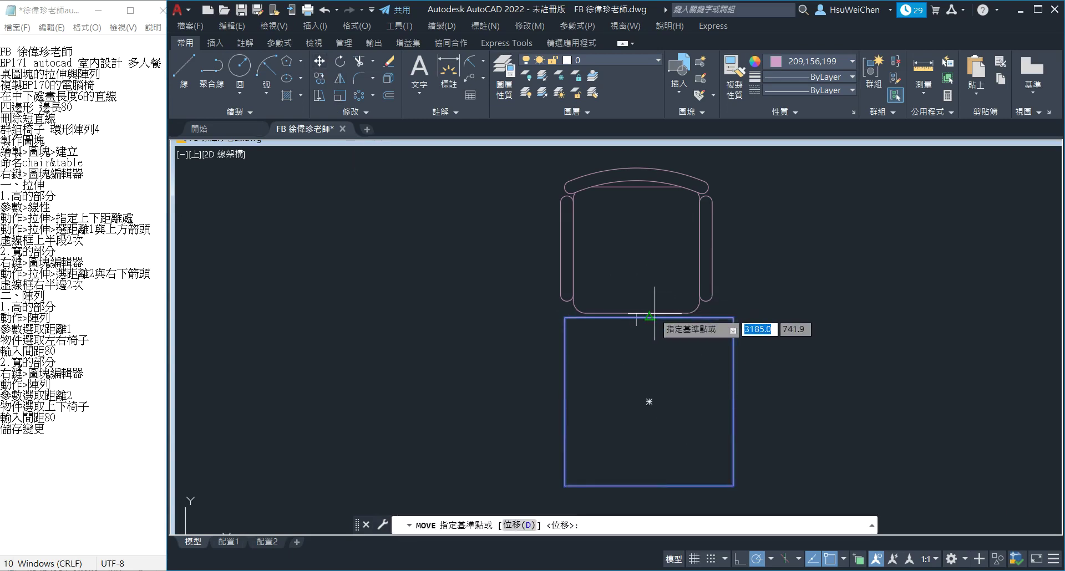
click(648, 317)
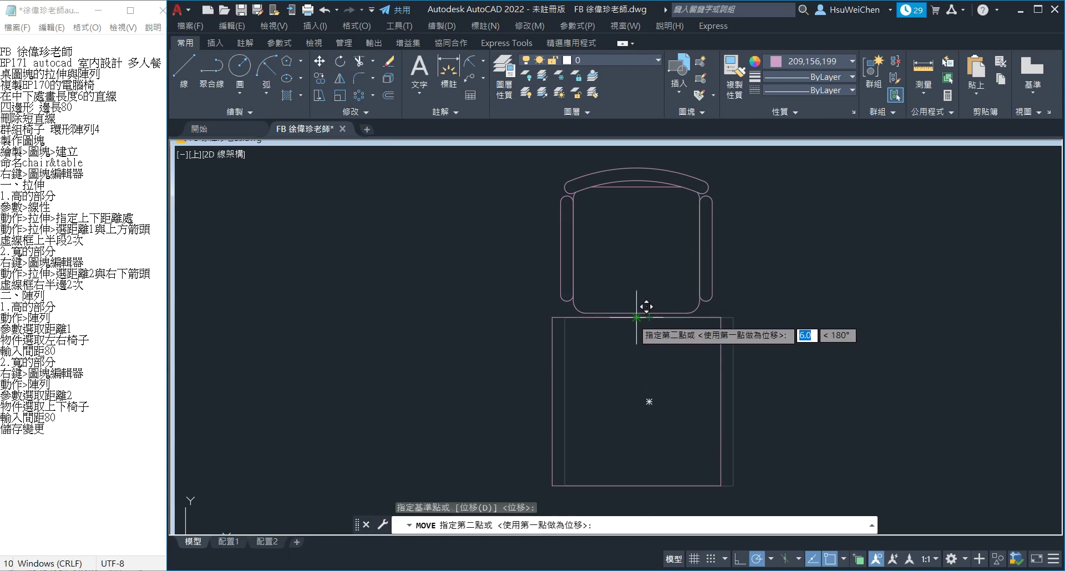
click(635, 325)
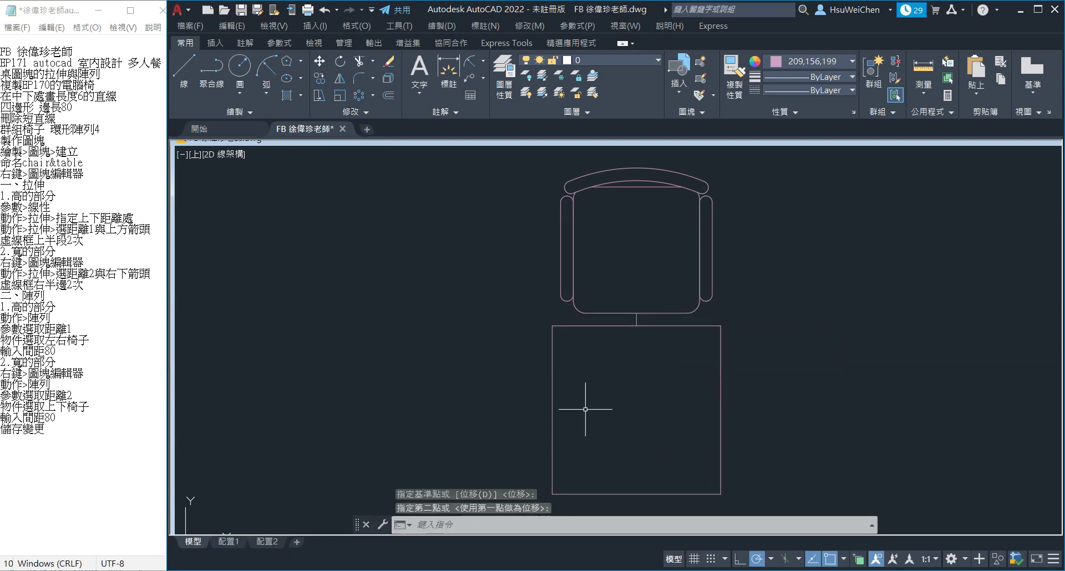
click(736, 178)
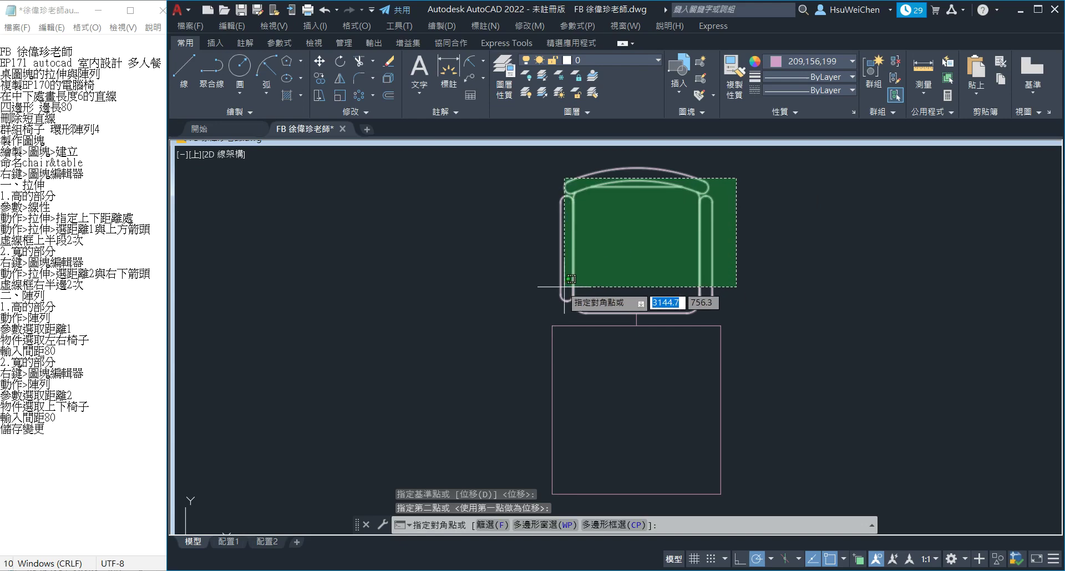
click(522, 304)
right_click(698, 243)
mouse_move(757, 401)
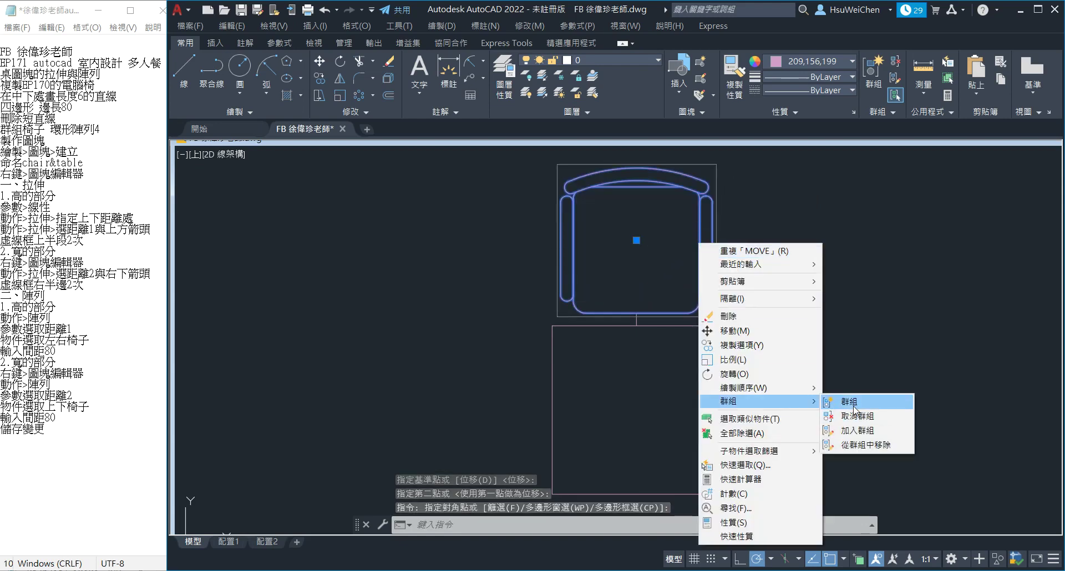
click(853, 407)
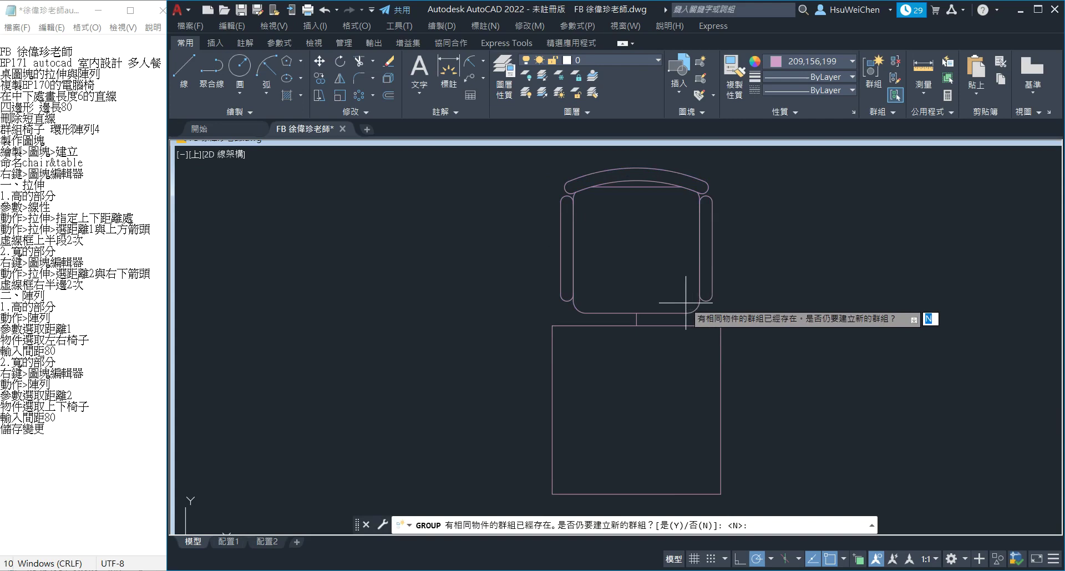
key(Return)
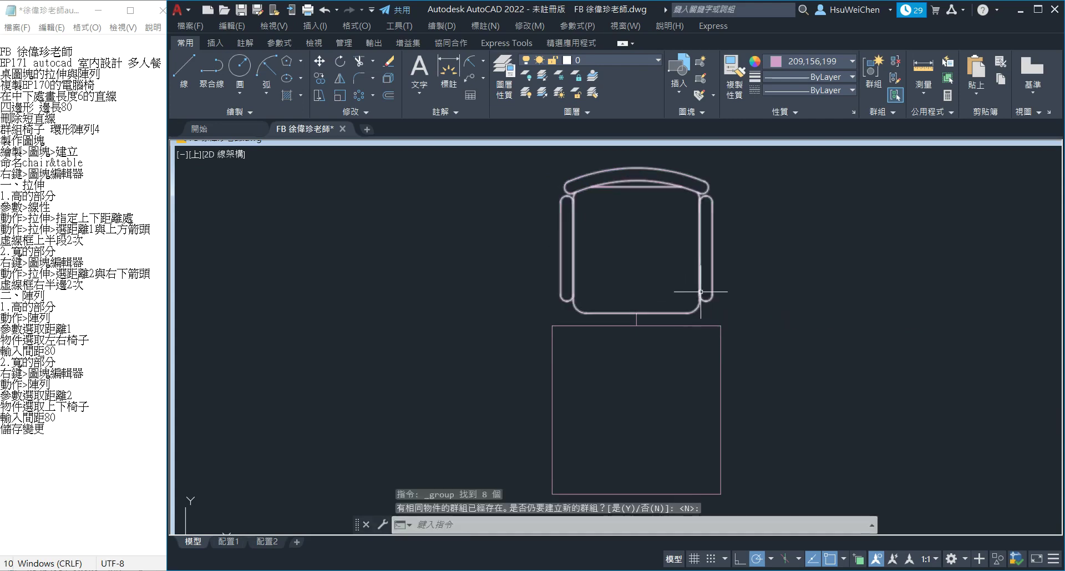
click(358, 96)
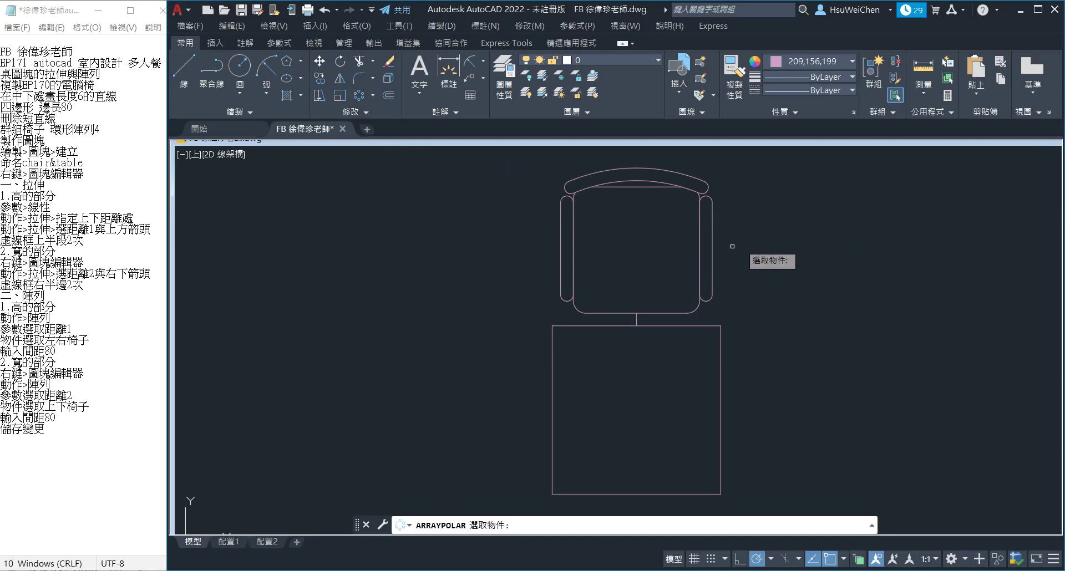
Step: Polar-array the chair into 4 copies around the table centre, one per side
click(701, 247)
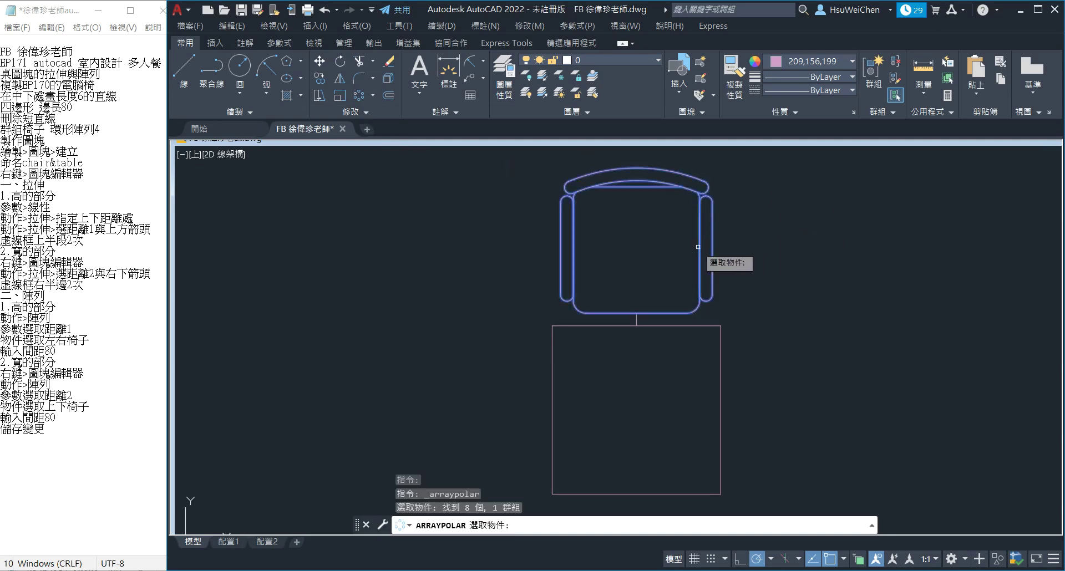
key(Return)
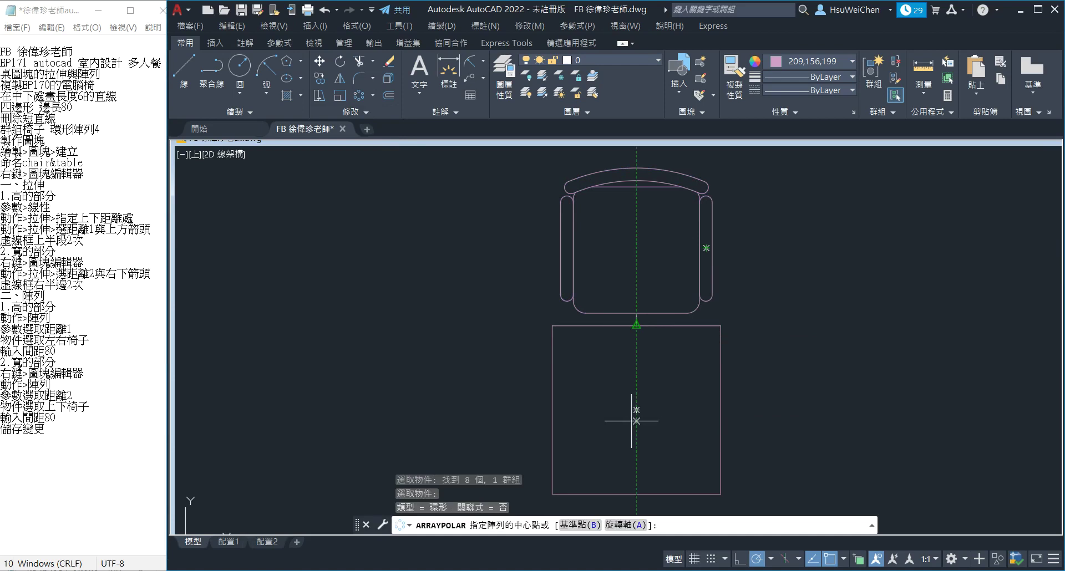
click(636, 410)
text(4)
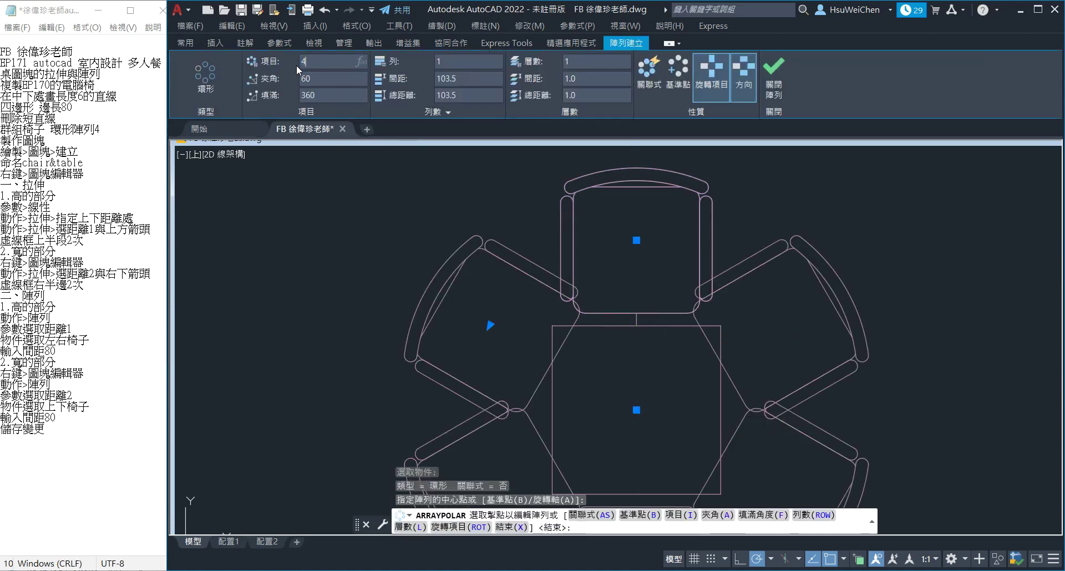
key(Return)
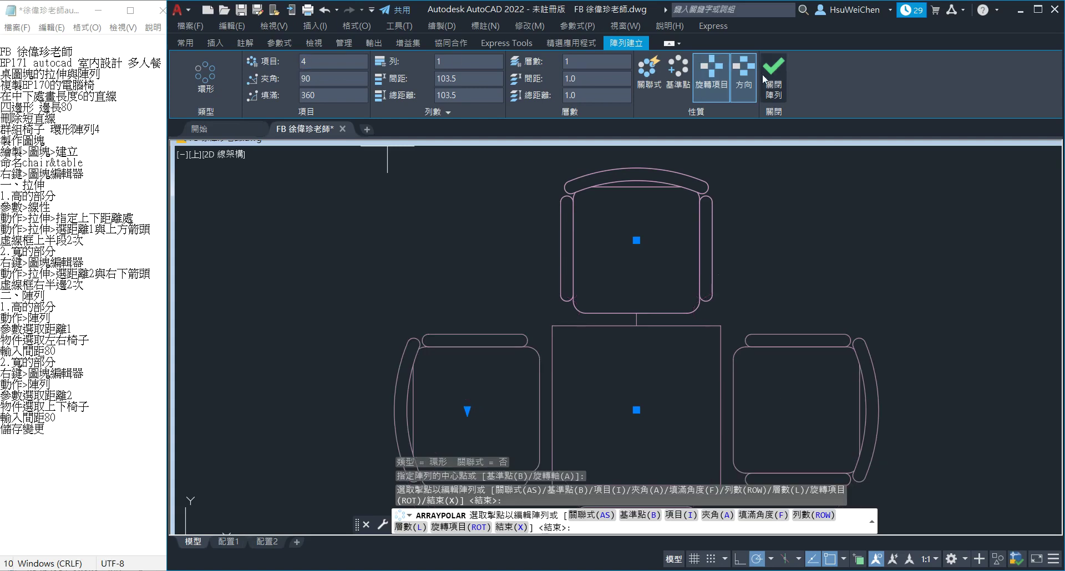
click(774, 85)
scroll(840, 281, down, 2)
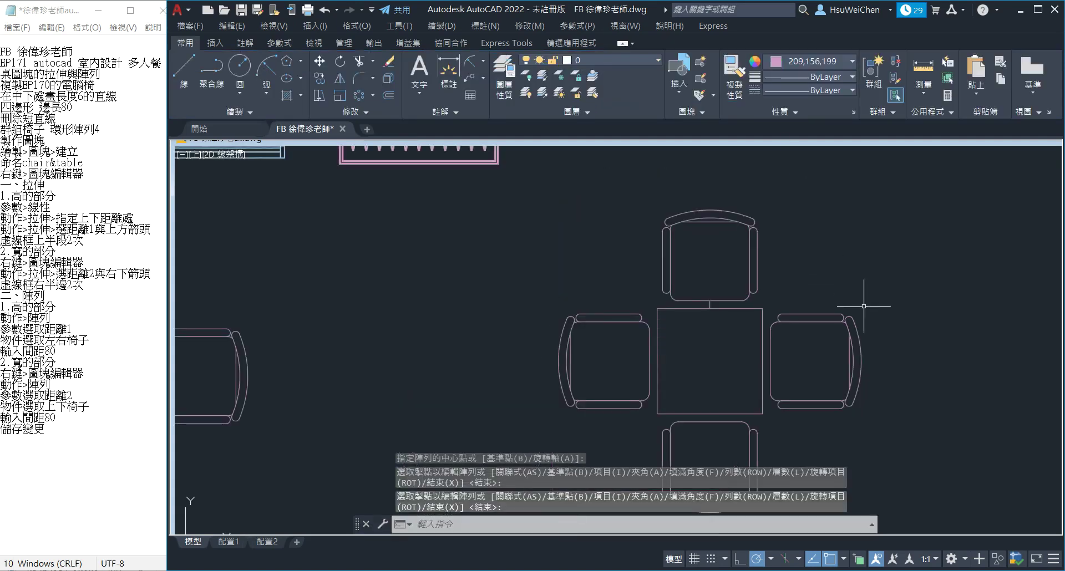
middle_drag(864, 305, 815, 286)
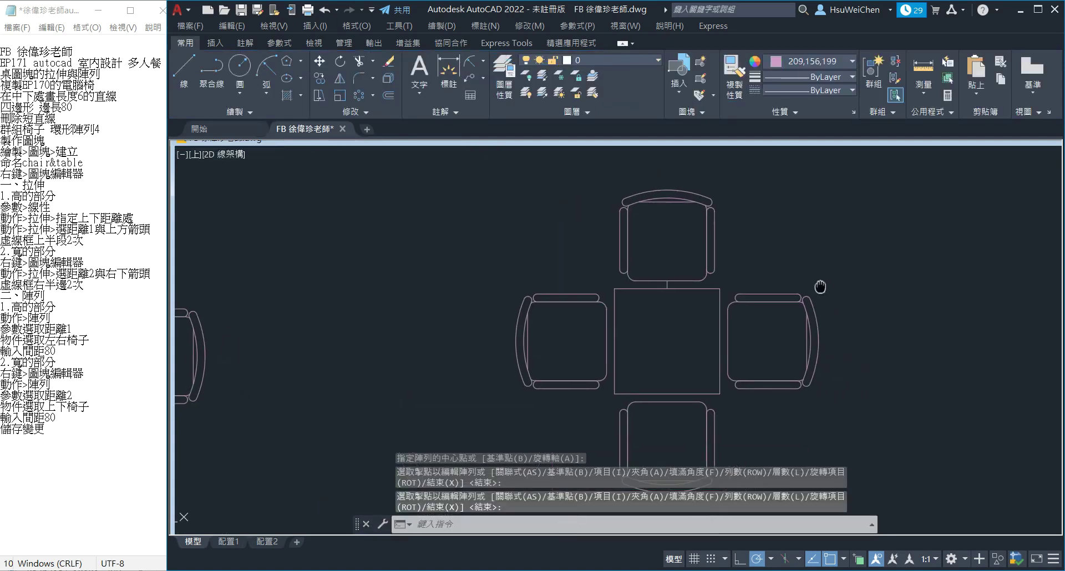
Step: Erase the stray line at the table's top edge, then group the table with its four chairs
click(663, 285)
key(Delete)
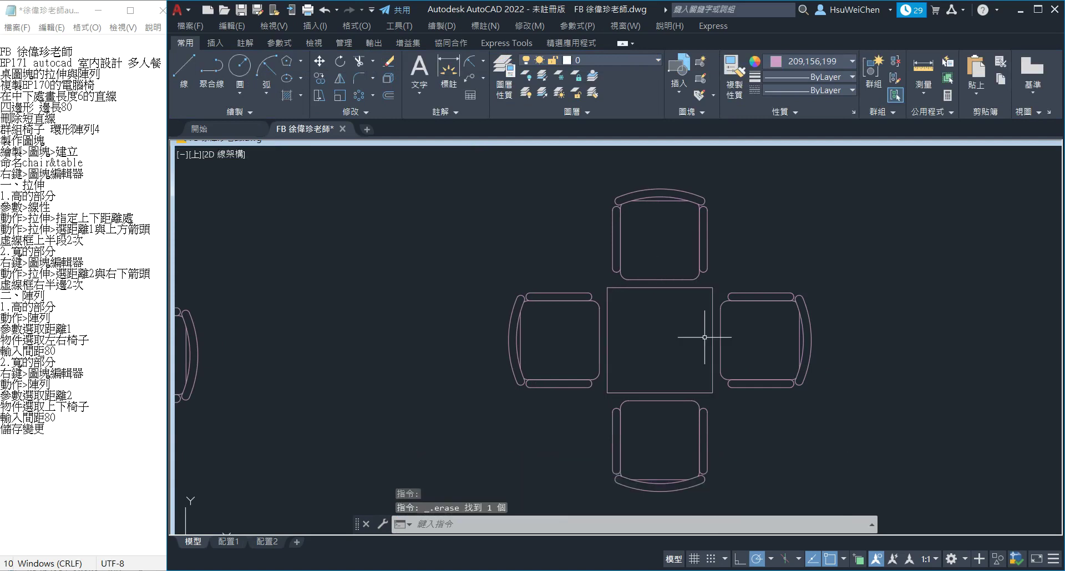
middle_drag(717, 357, 580, 345)
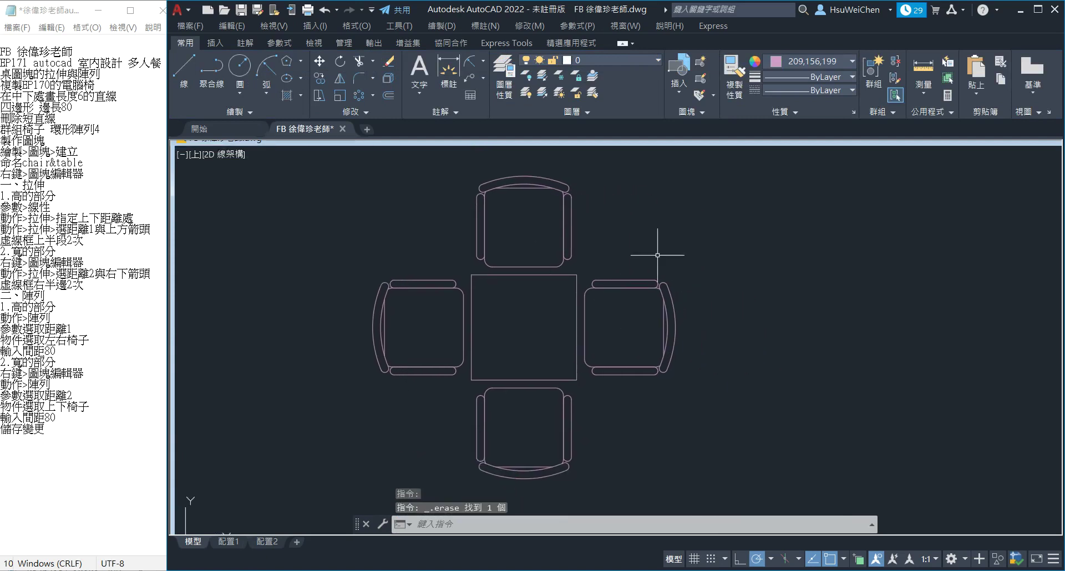
click(714, 202)
click(352, 435)
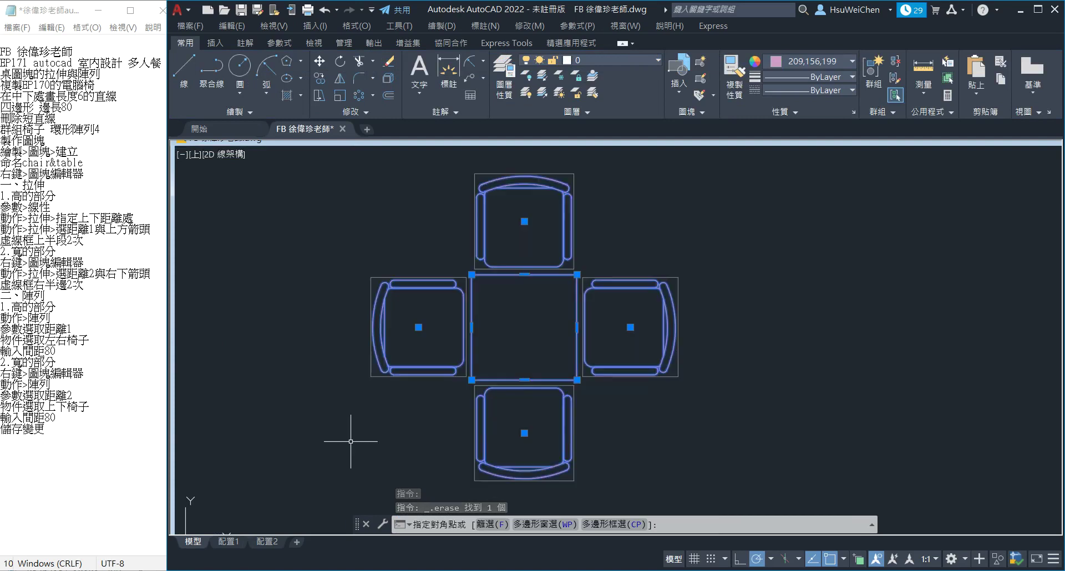
right_click(559, 383)
mouse_move(620, 248)
click(716, 247)
click(442, 26)
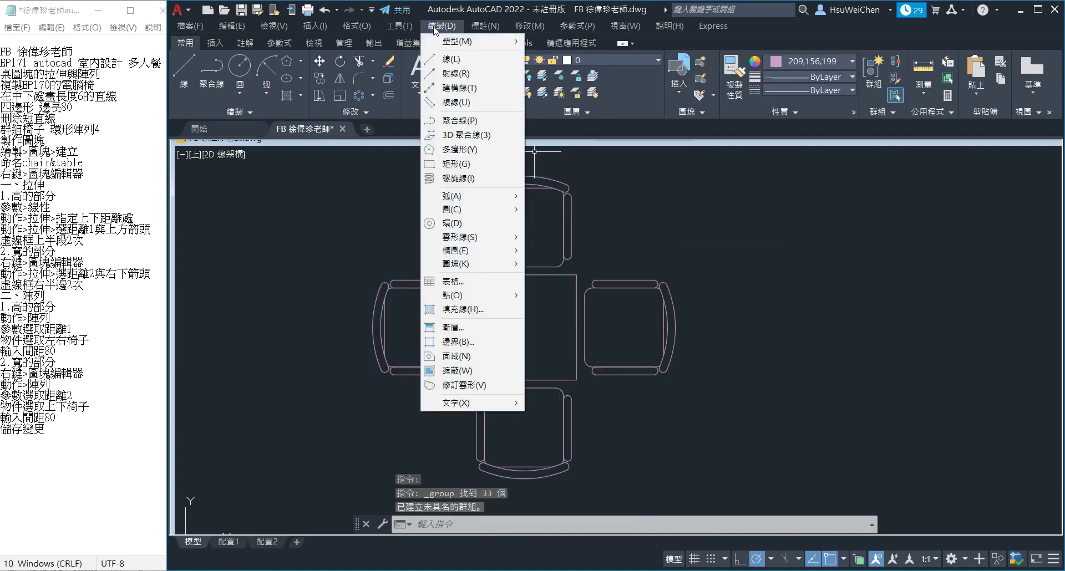
Step: Start a new block definition named chair&table, copying the name from the notes
mouse_move(456, 264)
click(567, 266)
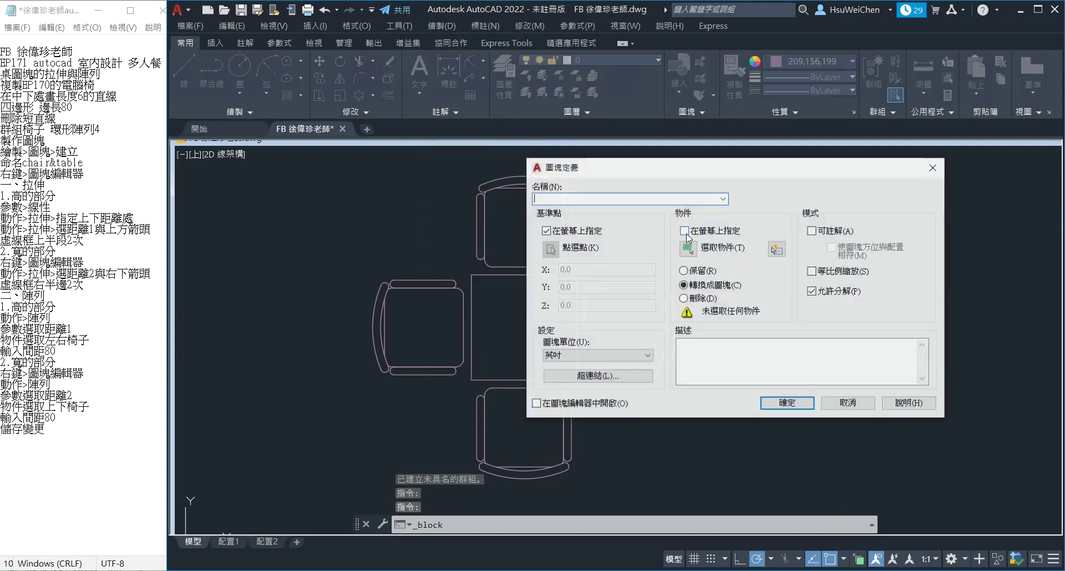
drag(650, 170, 821, 168)
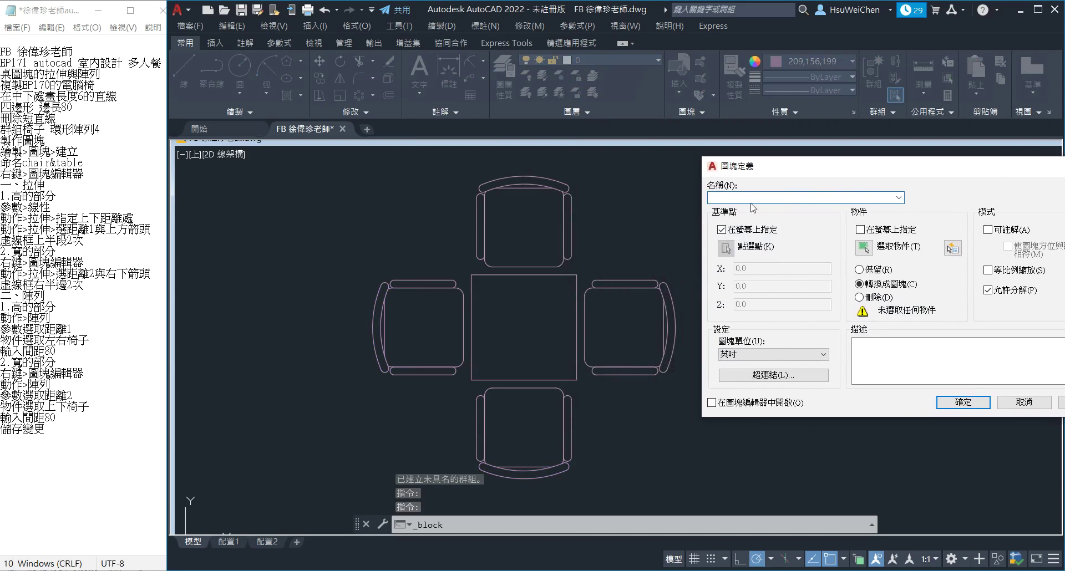
drag(86, 163, 28, 163)
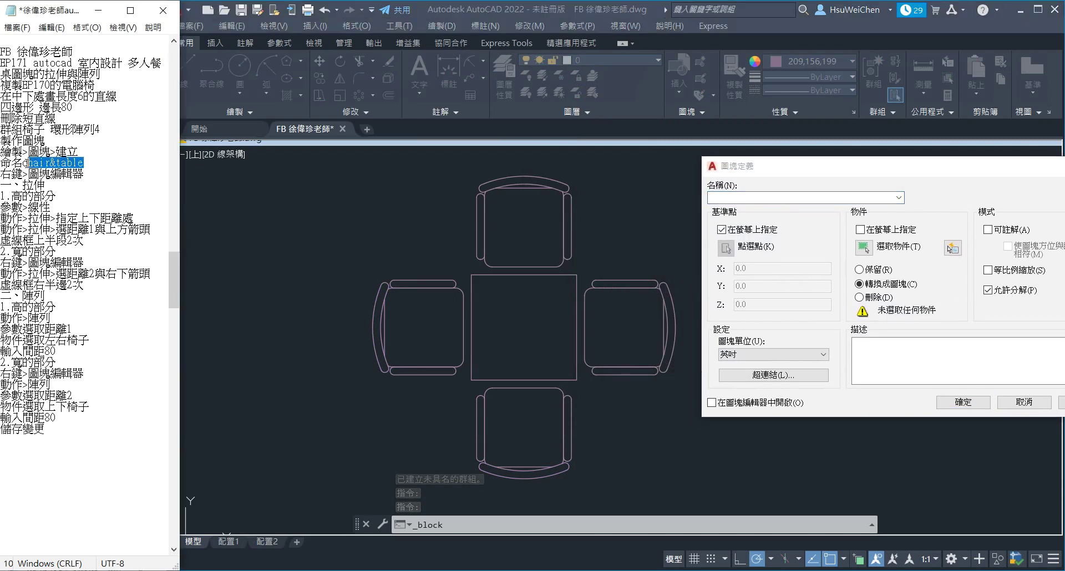
right_click(27, 164)
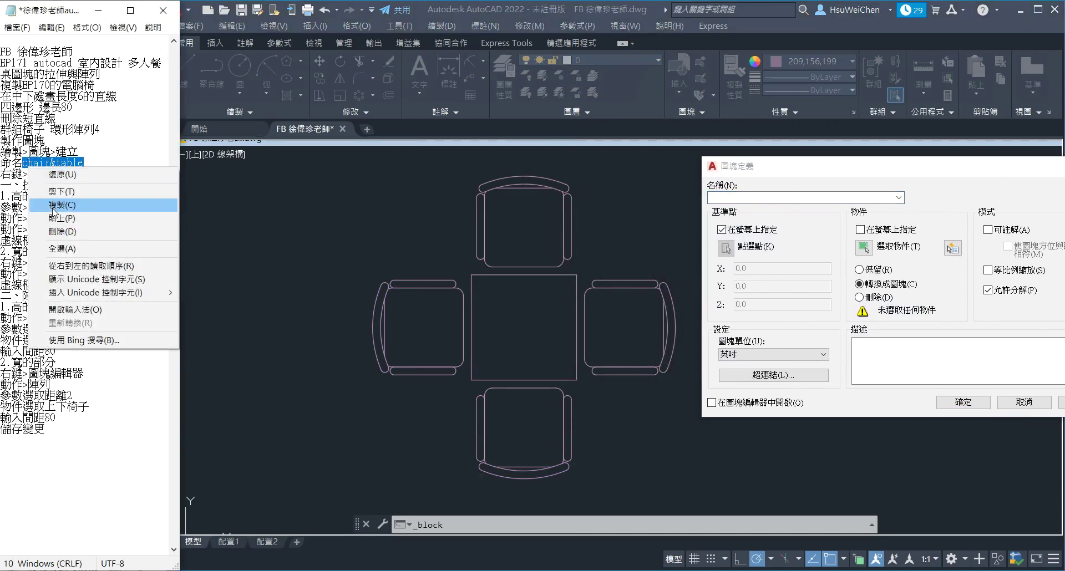
click(53, 205)
click(735, 196)
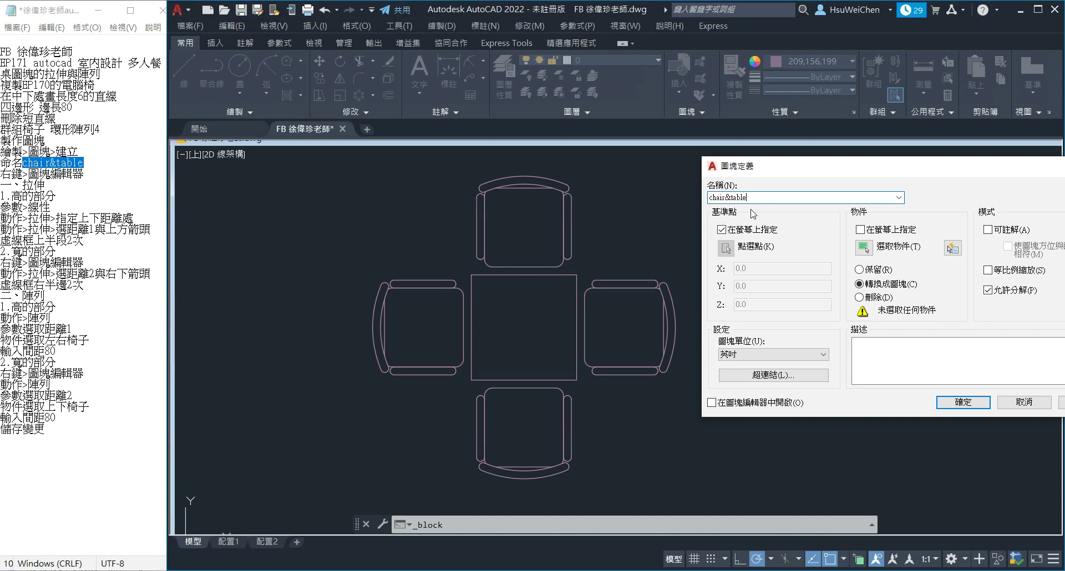
click(962, 405)
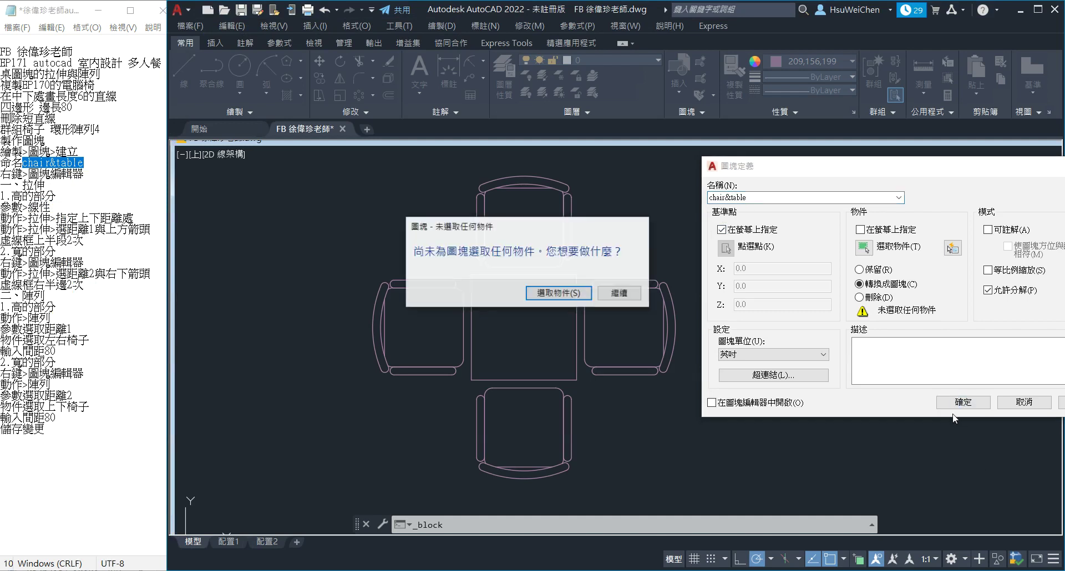
Step: Select the table and four chairs, confirm redefining chair&table, and set the base point at the table centre
click(558, 294)
click(707, 169)
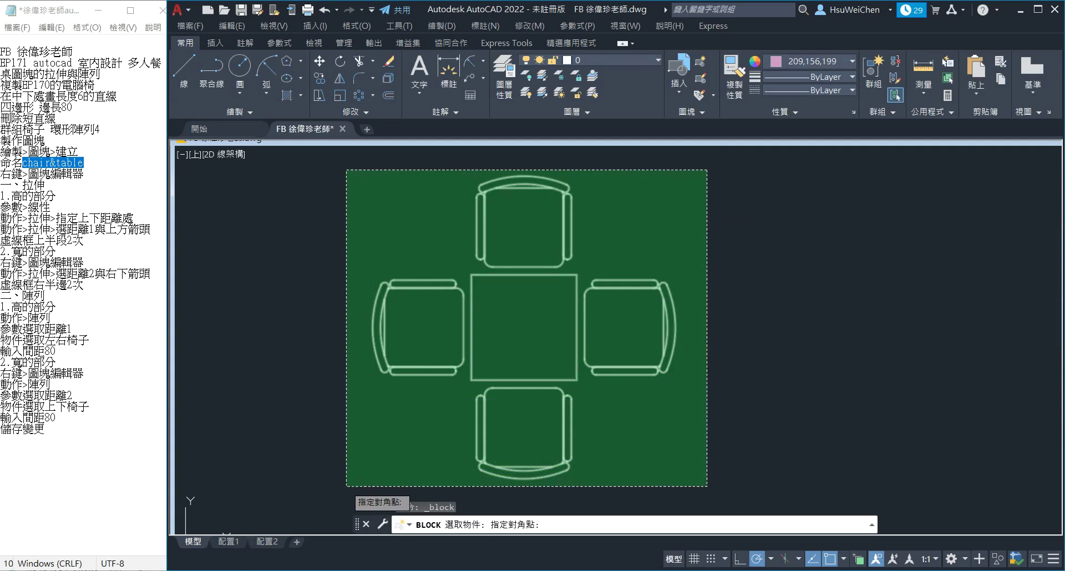
click(346, 486)
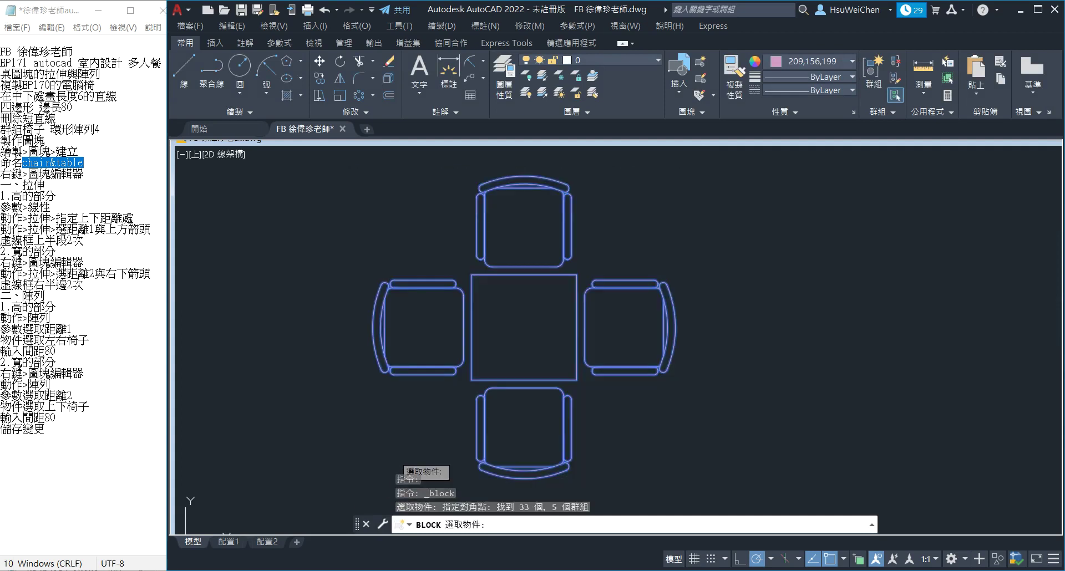
key(Return)
click(972, 403)
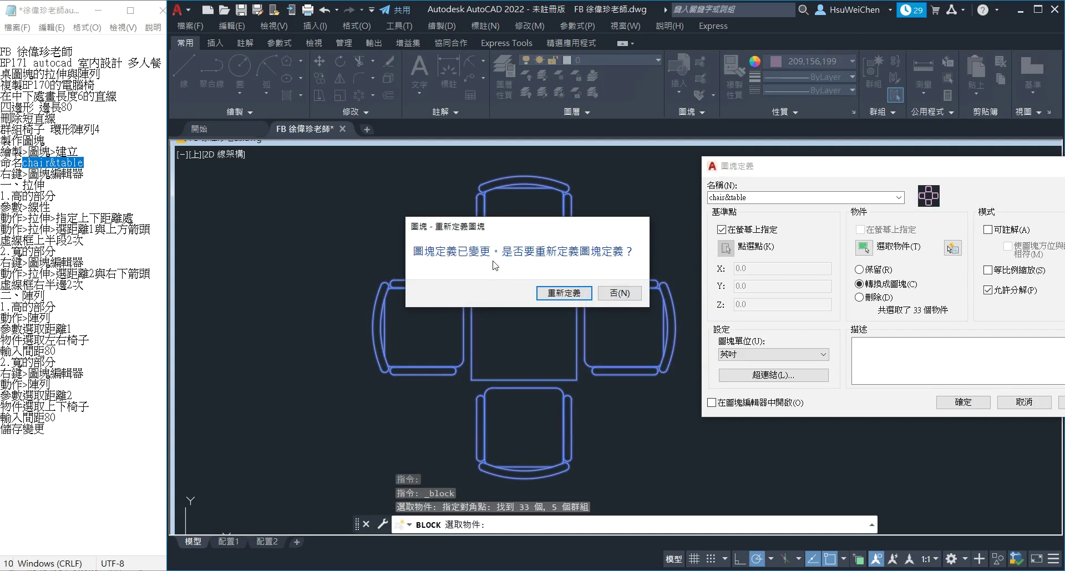
click(576, 294)
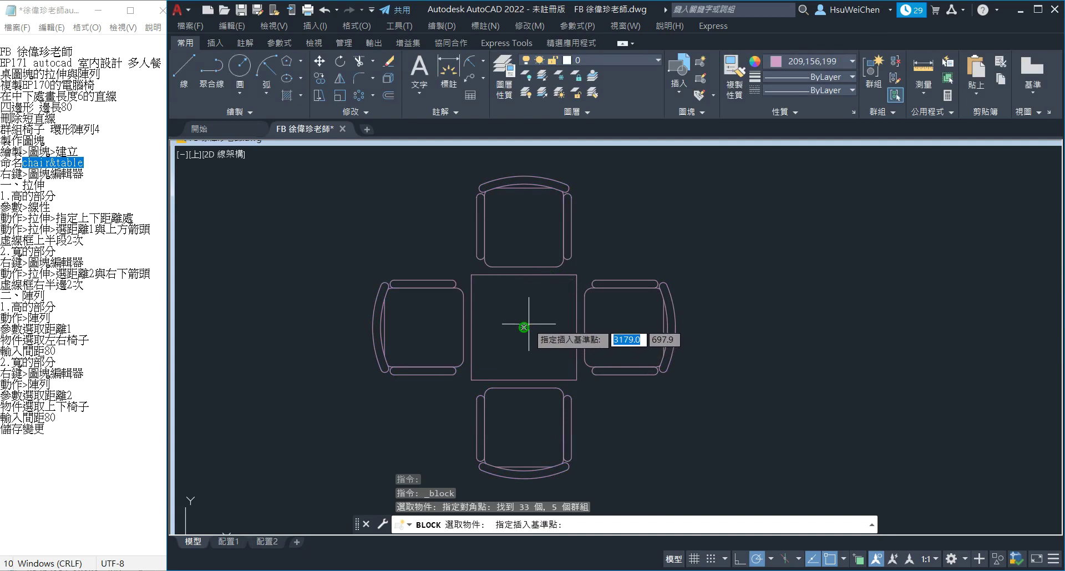
click(524, 328)
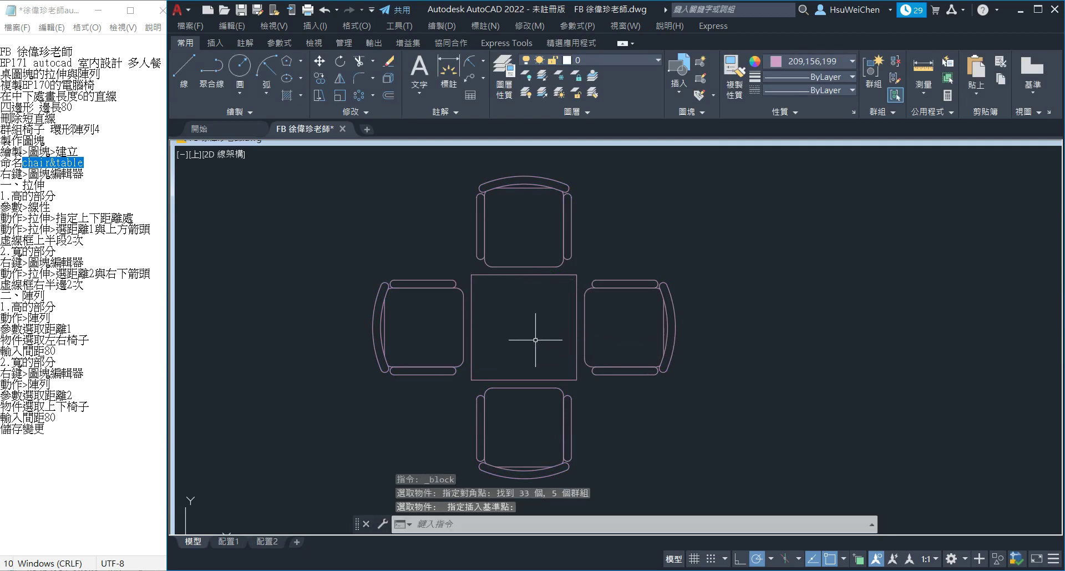
Step: Open the chair&table block in the Block Editor from its right-click menu
click(568, 274)
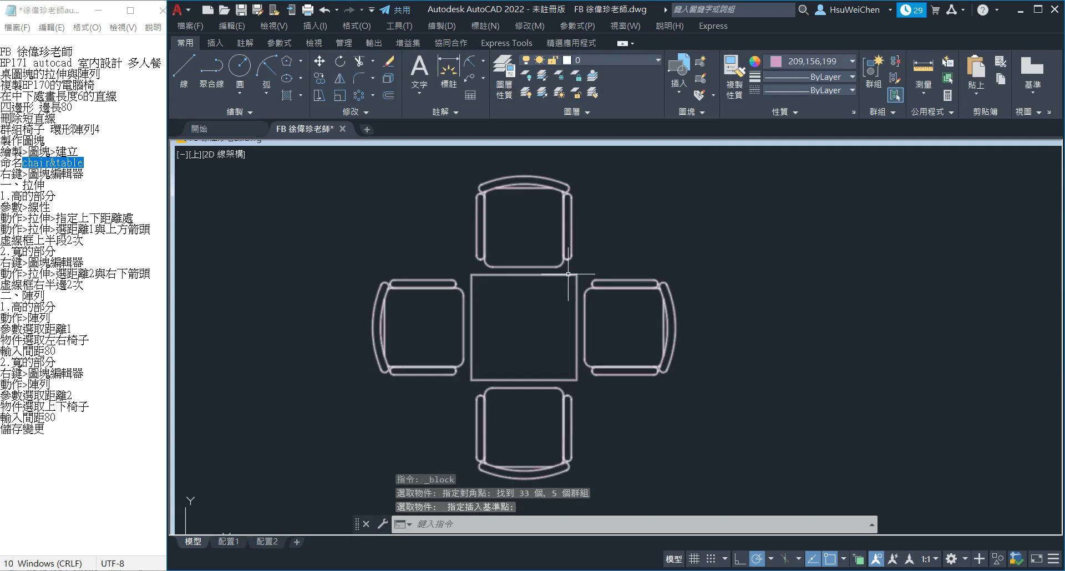
right_click(568, 282)
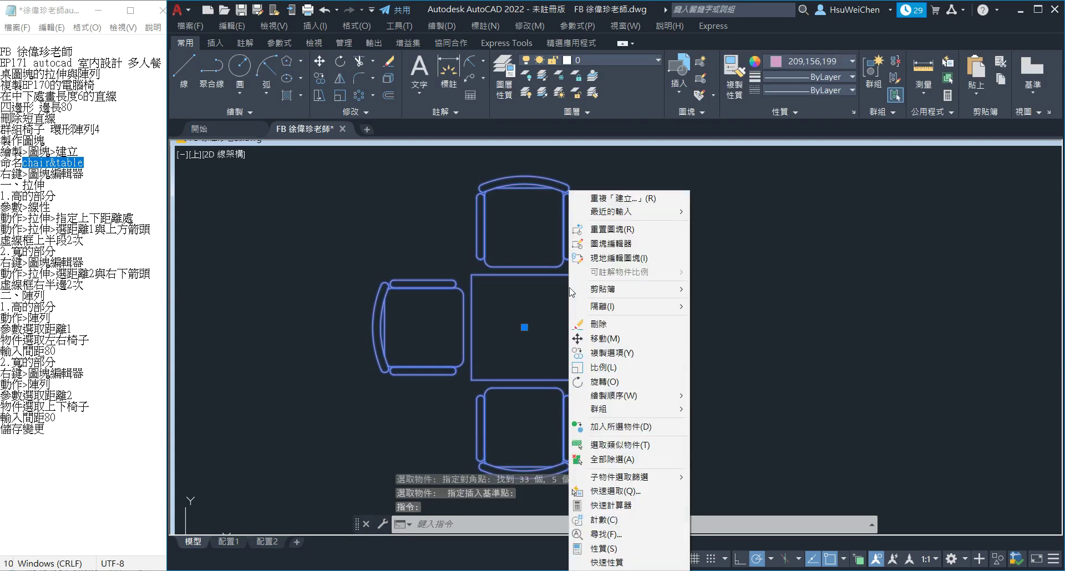
click(612, 244)
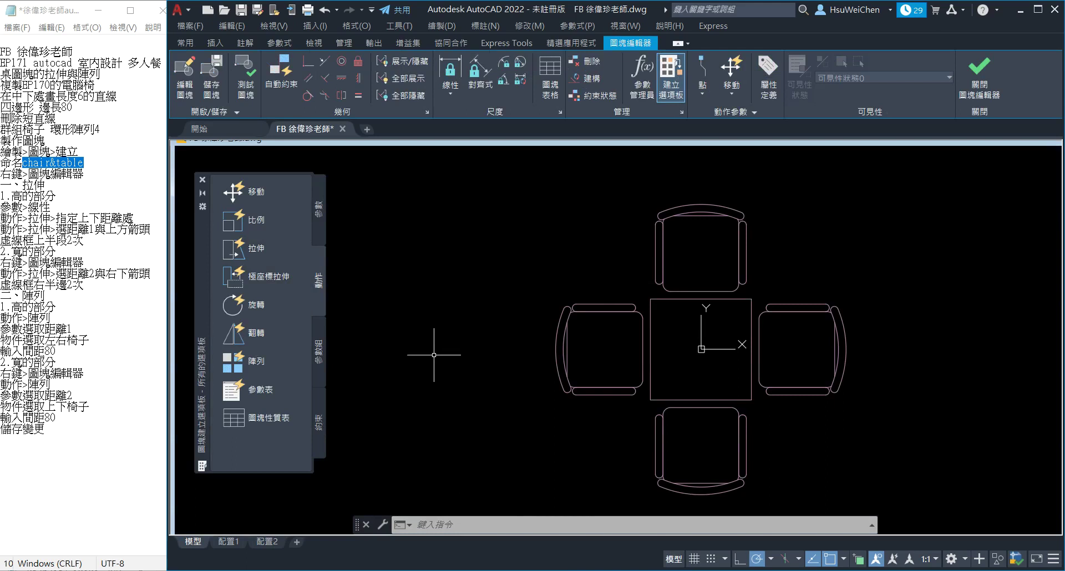
right_click(440, 334)
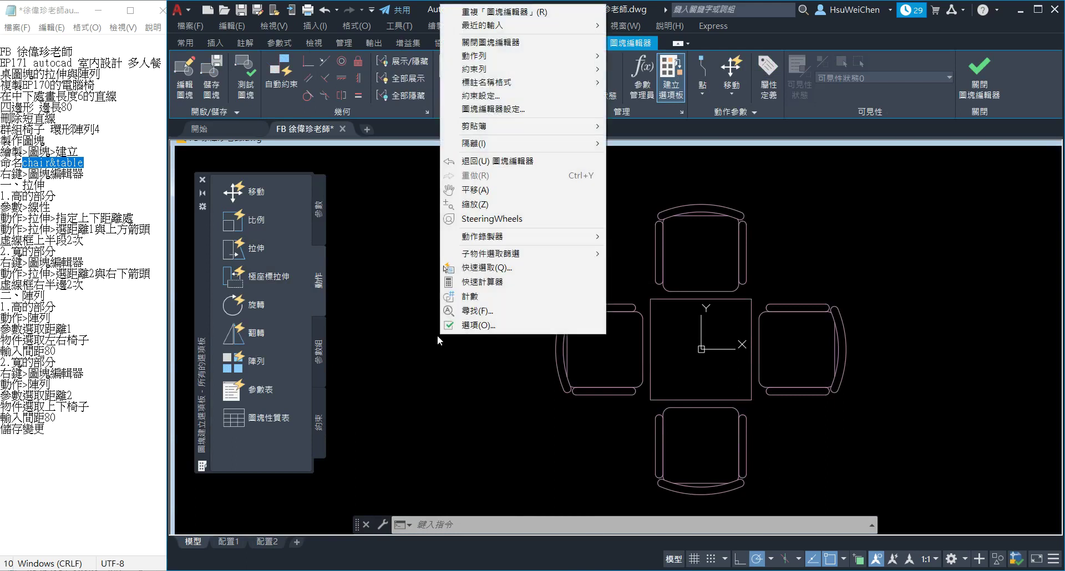
click(472, 327)
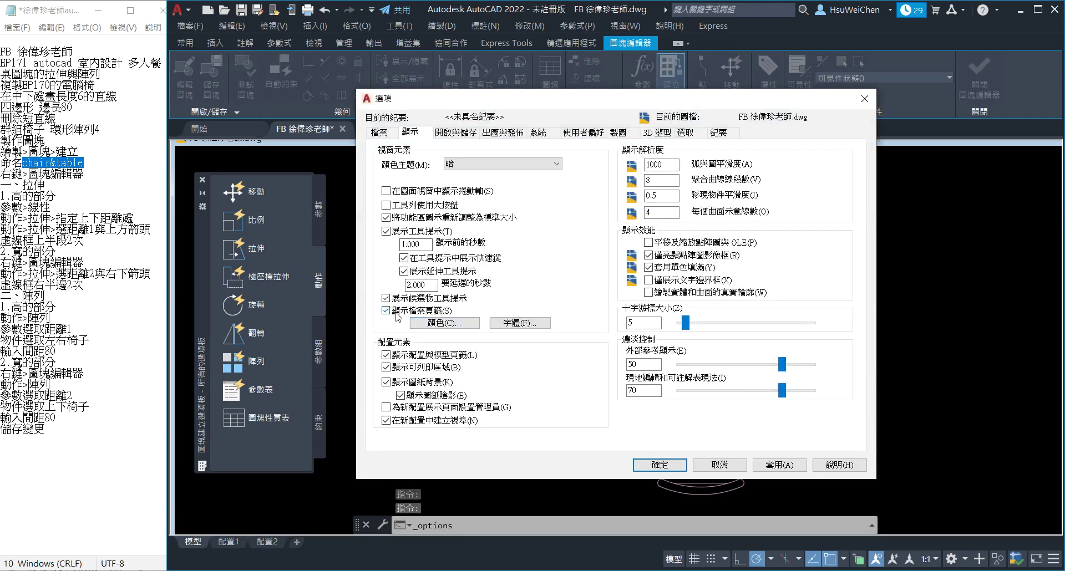
click(444, 321)
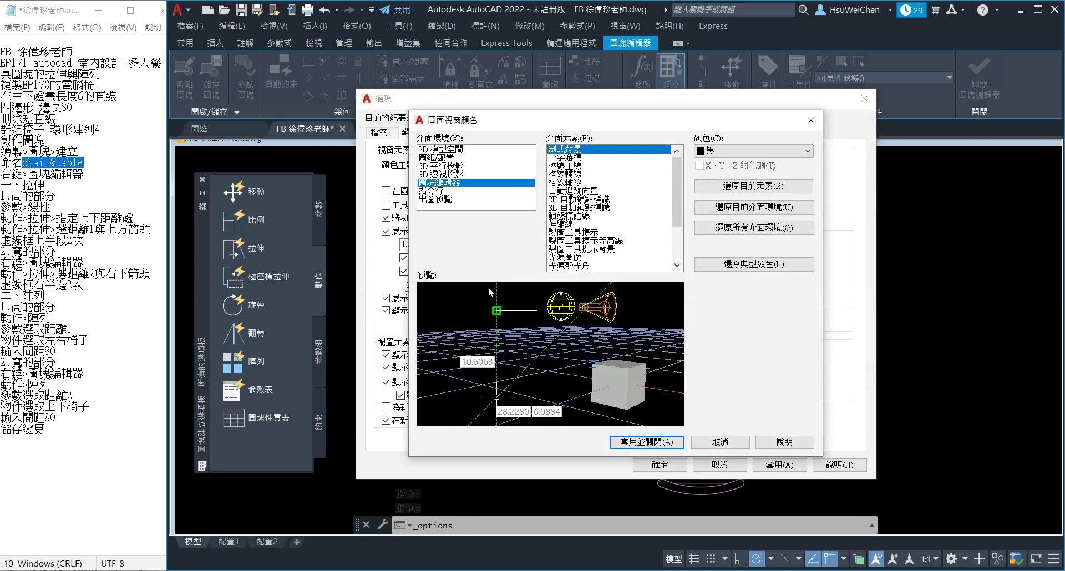
click(780, 160)
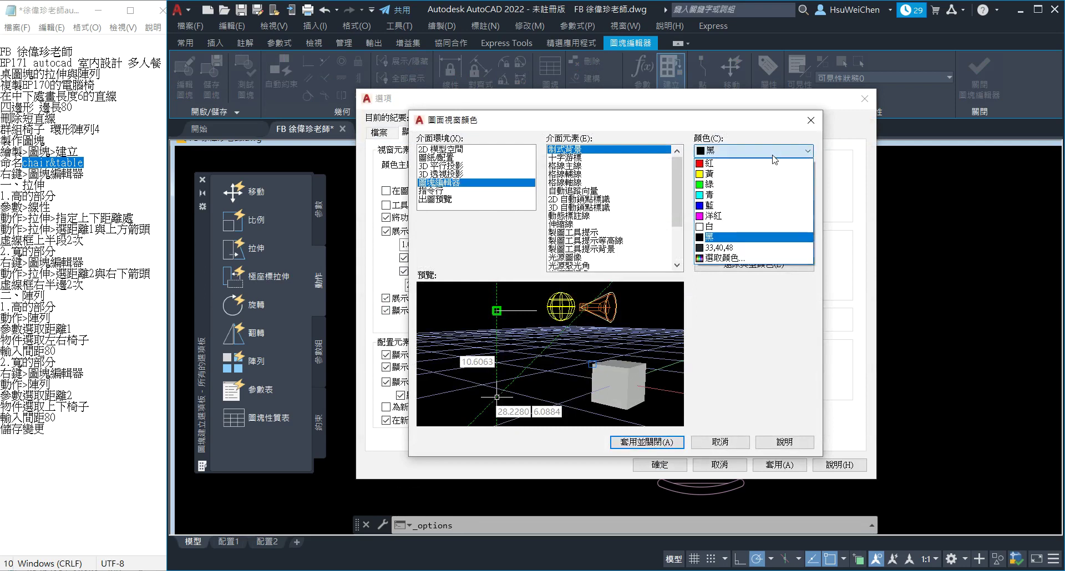
click(760, 237)
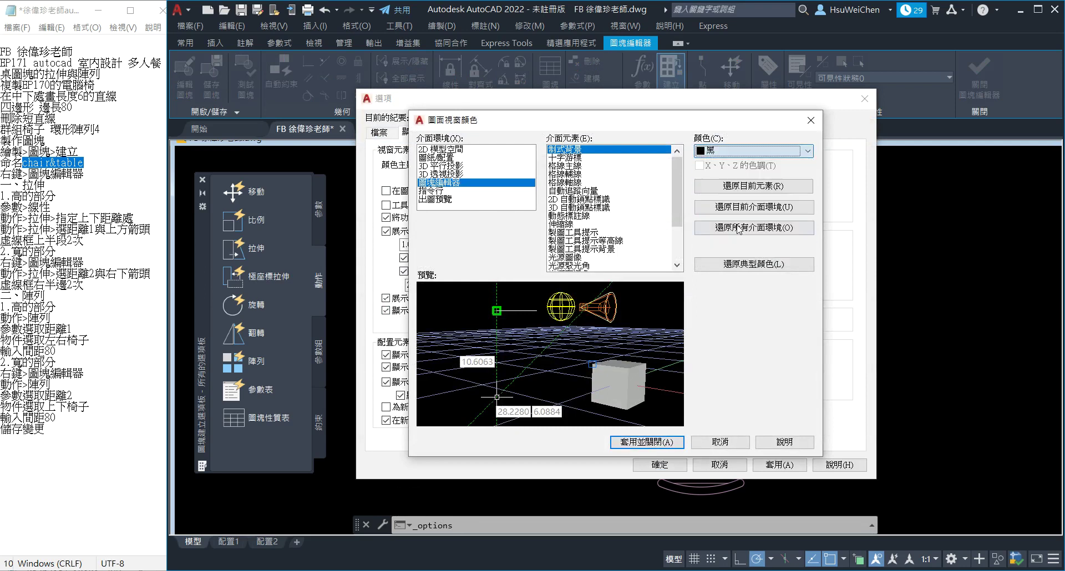
click(811, 120)
click(864, 98)
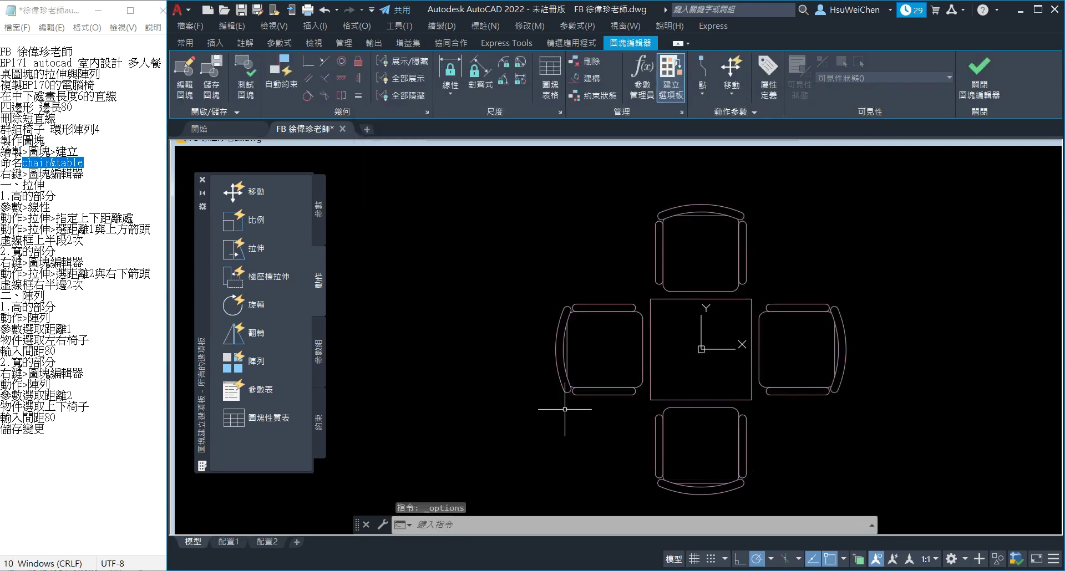
middle_drag(586, 407, 553, 392)
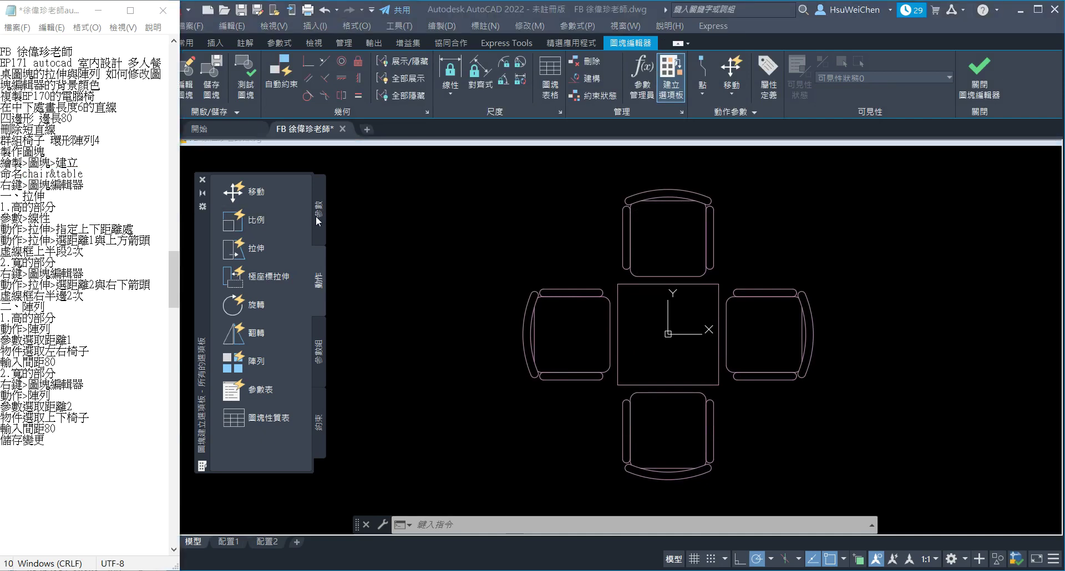
Step: Add linear parameter 距離1 from the table's top-left to bottom-left corner
click(318, 216)
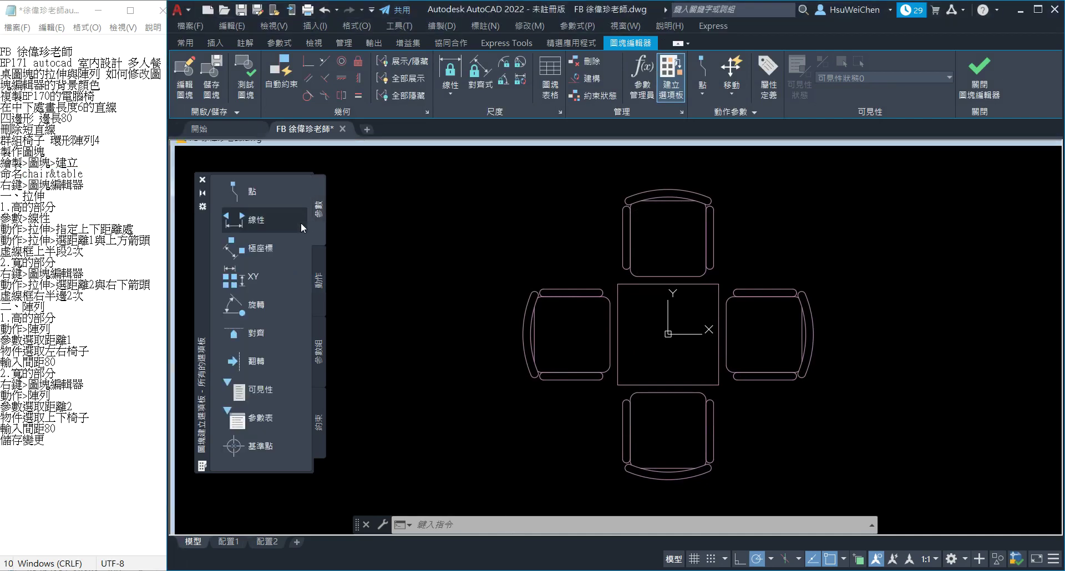
click(251, 219)
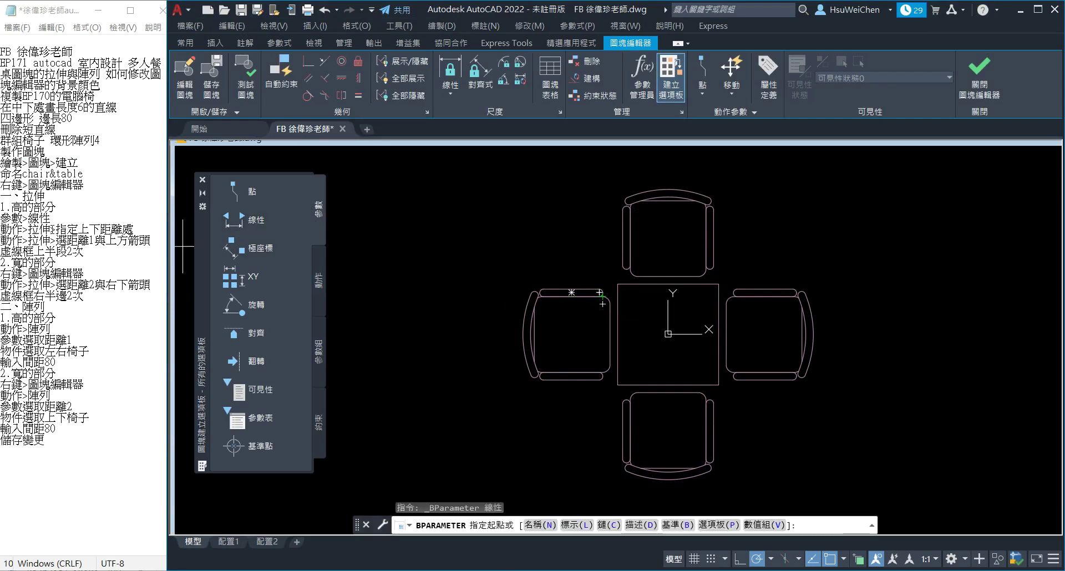
click(617, 286)
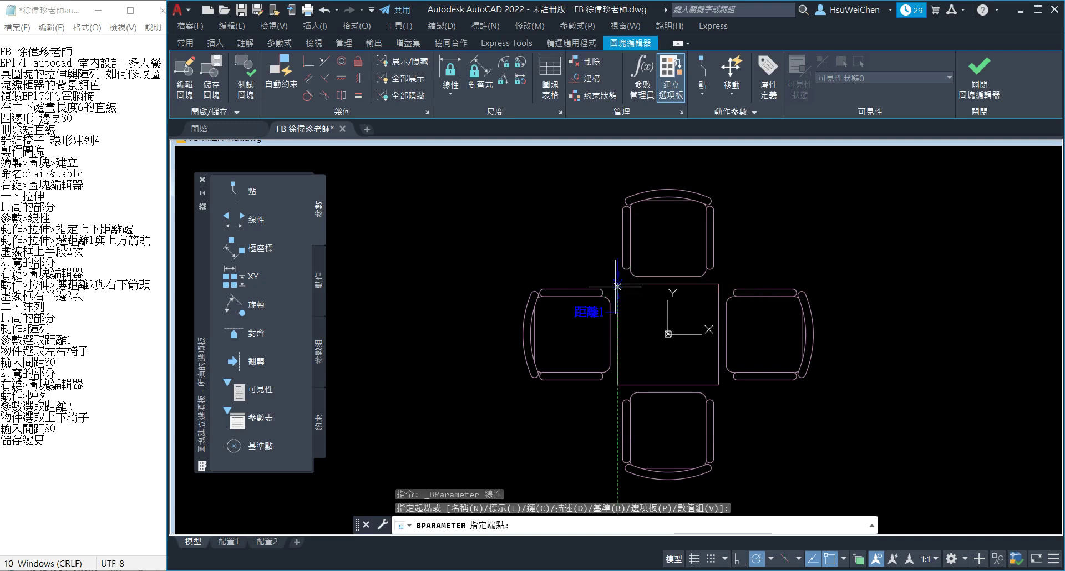
click(618, 385)
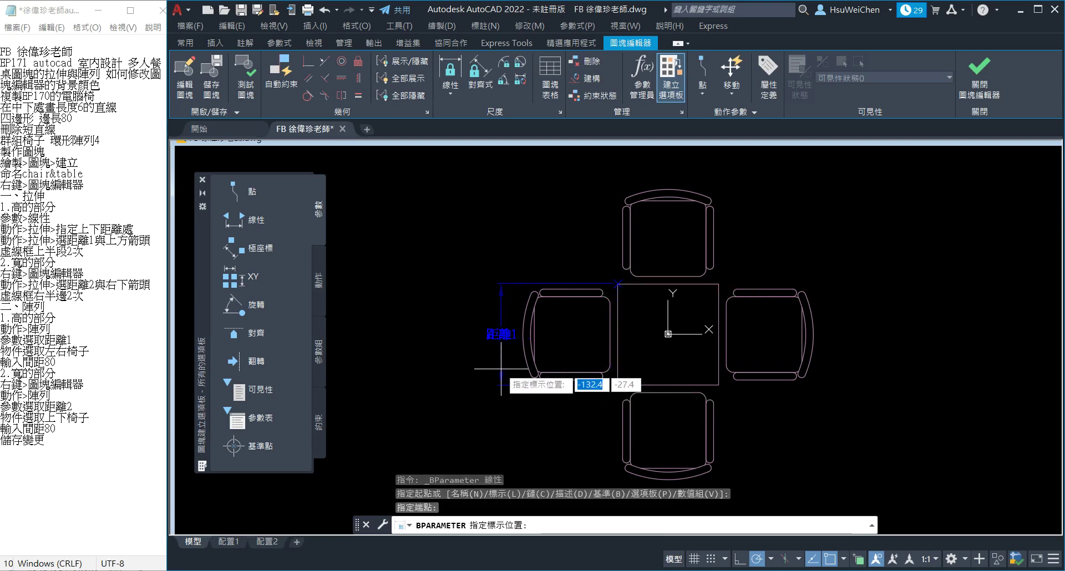
click(500, 368)
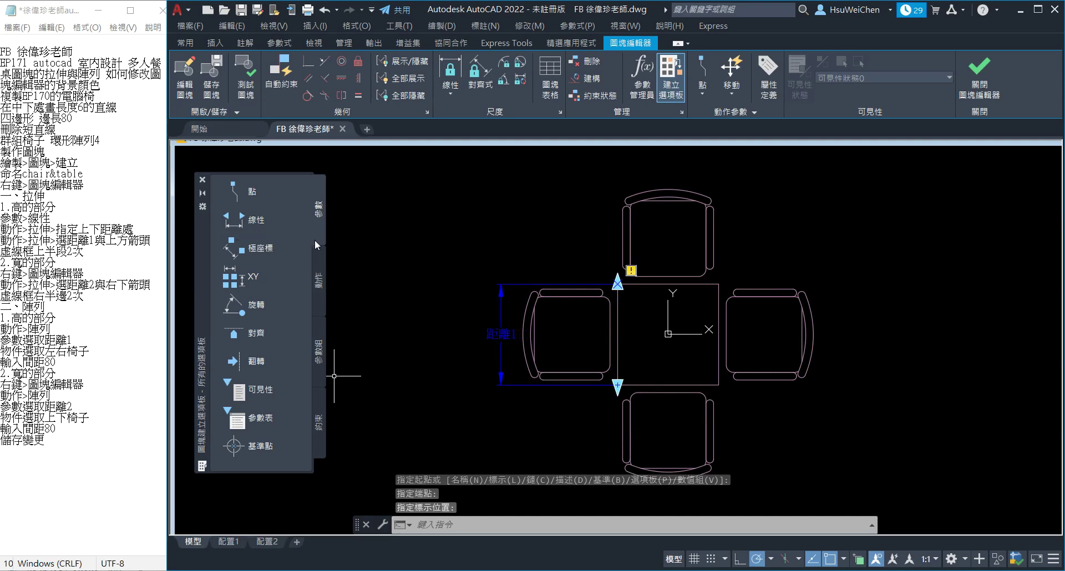
Step: Add linear parameter 距離2 from the table's bottom-left to bottom-right corner
click(247, 219)
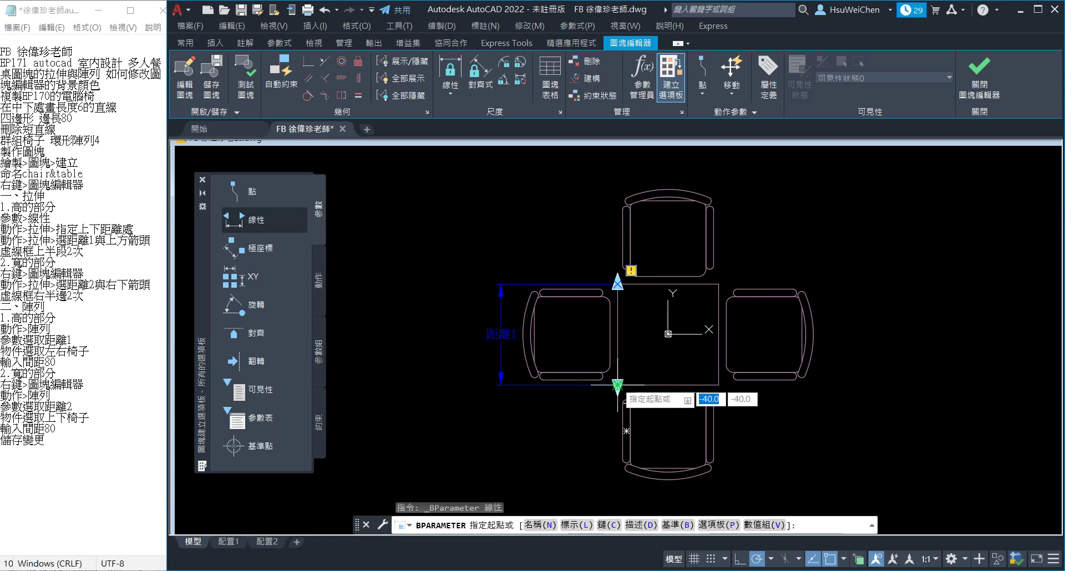
click(617, 385)
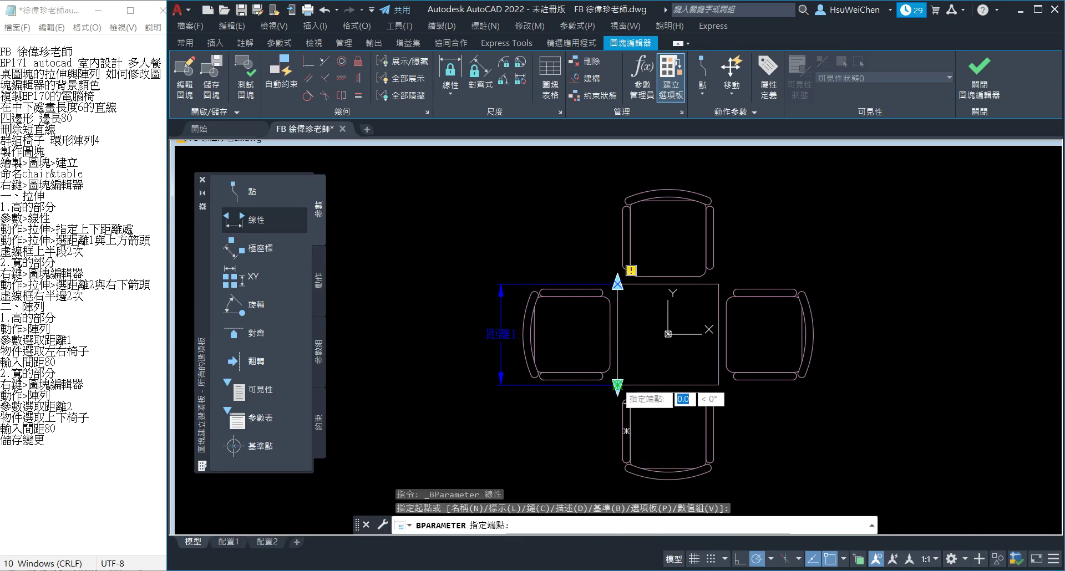
click(718, 384)
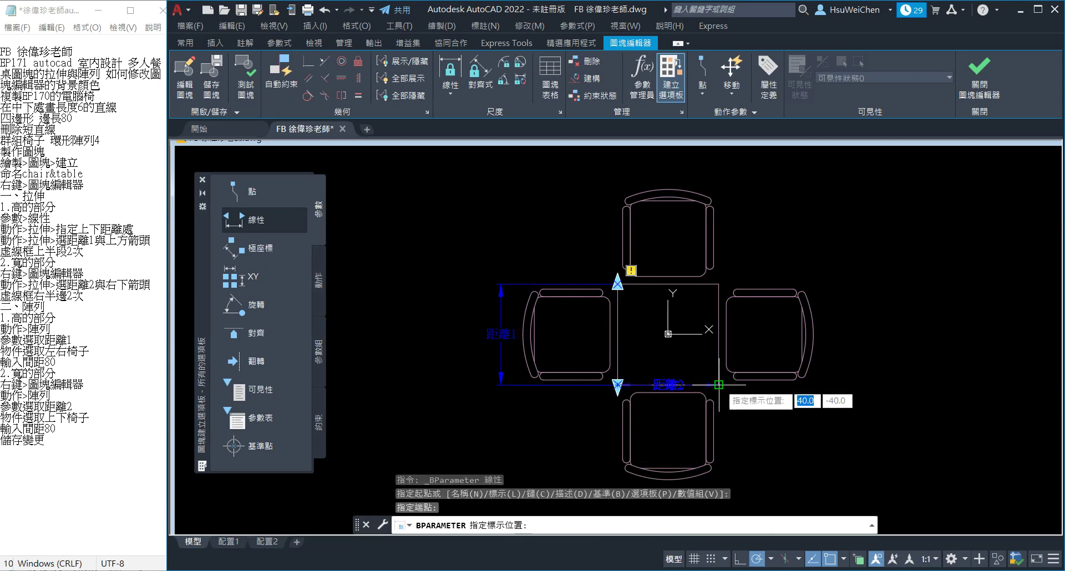
click(731, 500)
scroll(792, 404, up, 1)
scroll(784, 388, up, 1)
scroll(781, 396, down, 2)
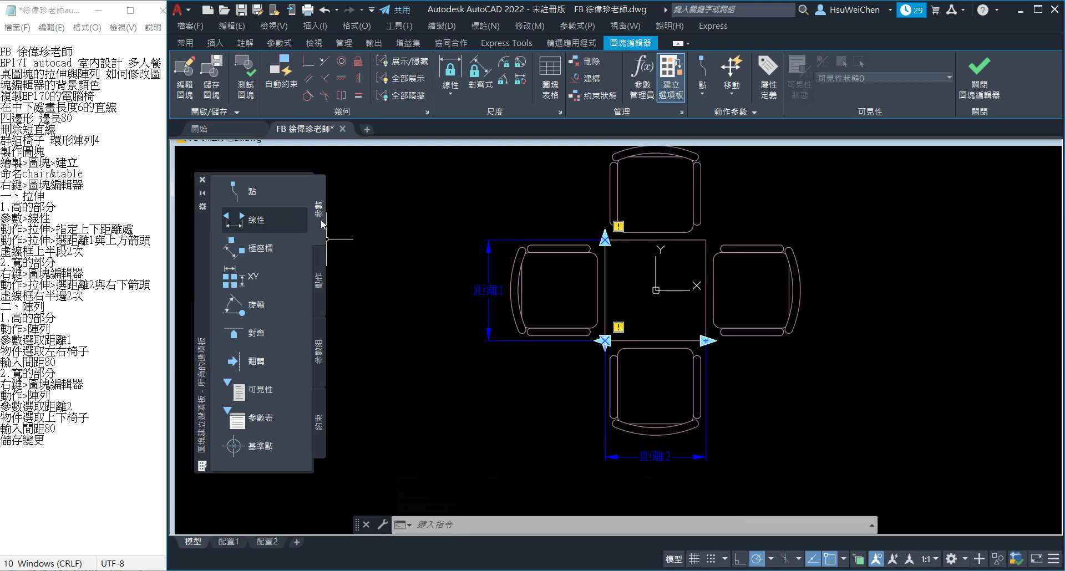
click(325, 279)
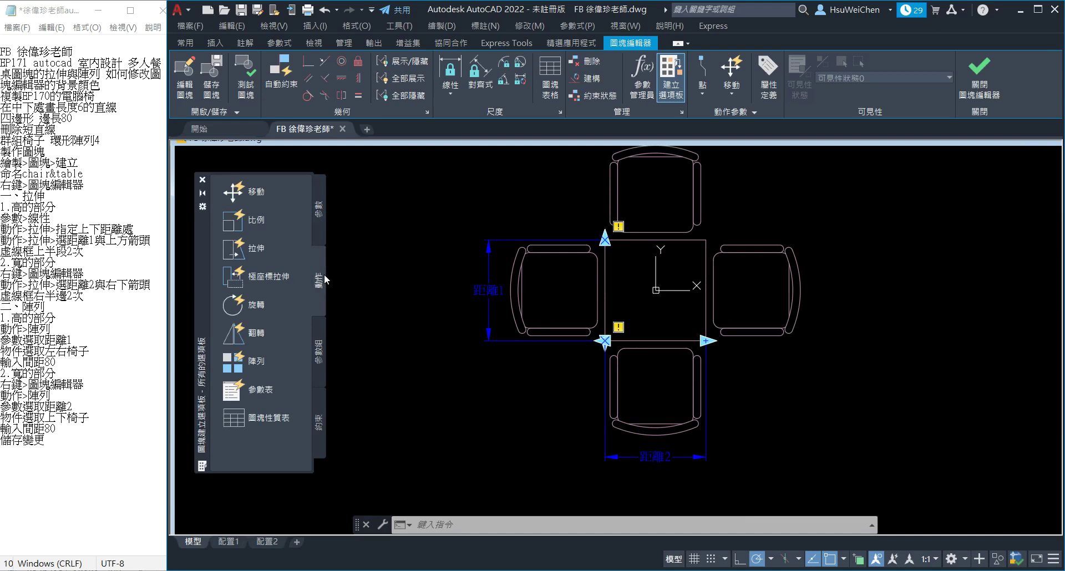
Step: Add a stretch action on 距離1, linked to the parameter's top point
click(259, 244)
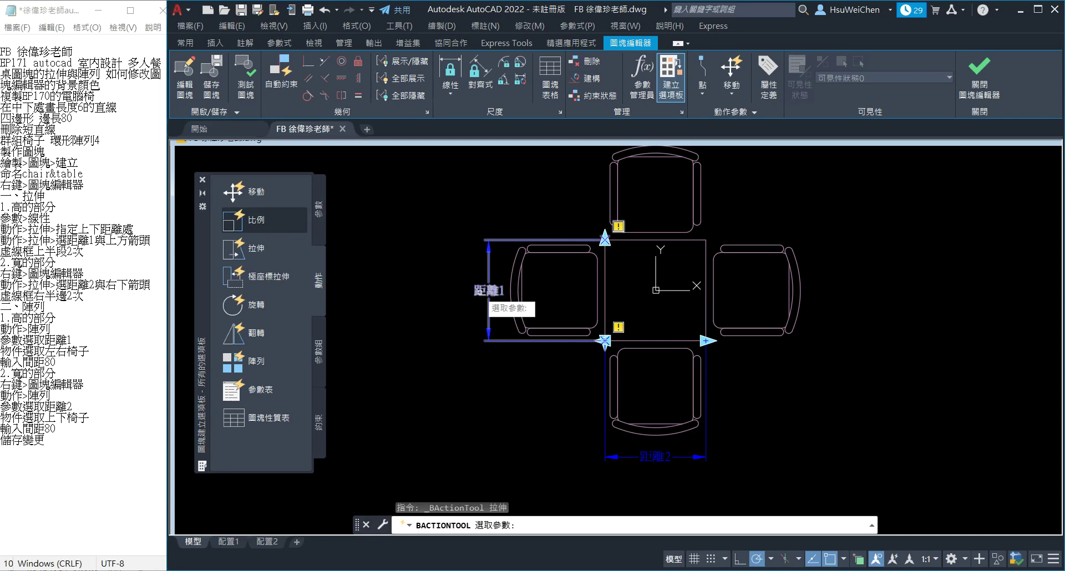
click(489, 301)
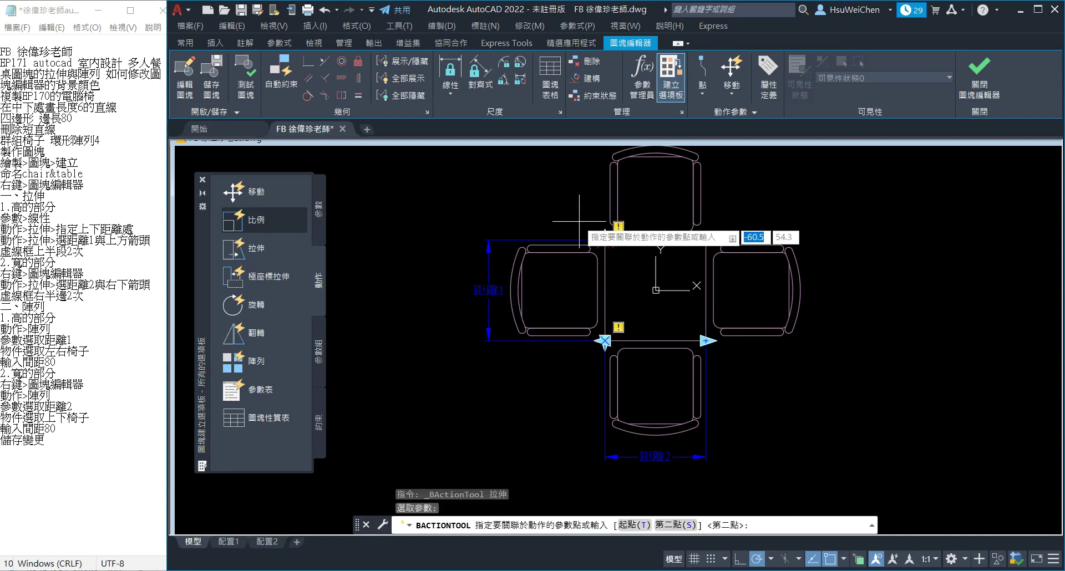
click(605, 240)
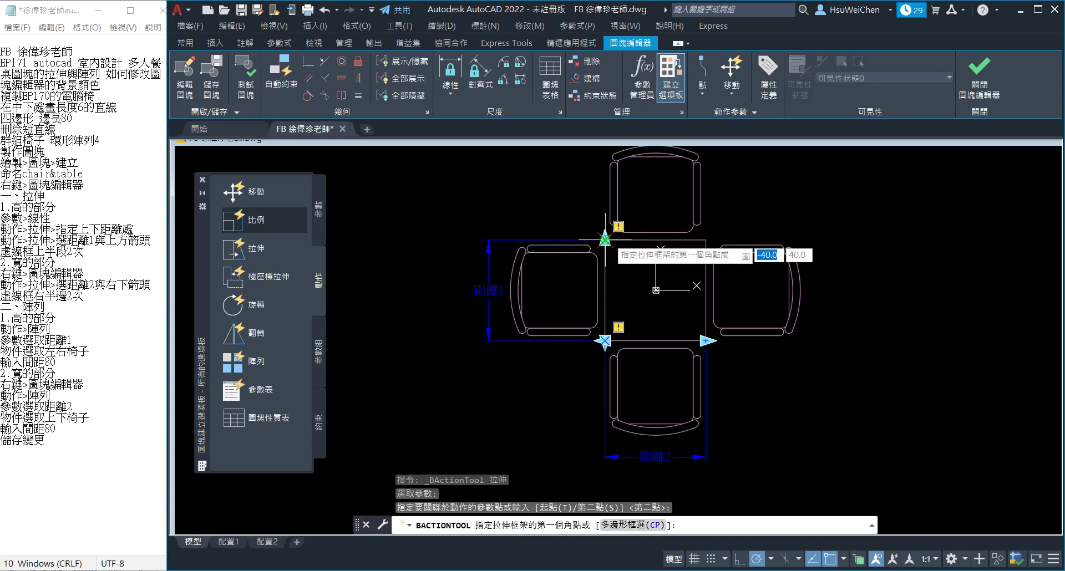
scroll(725, 209, up, 2)
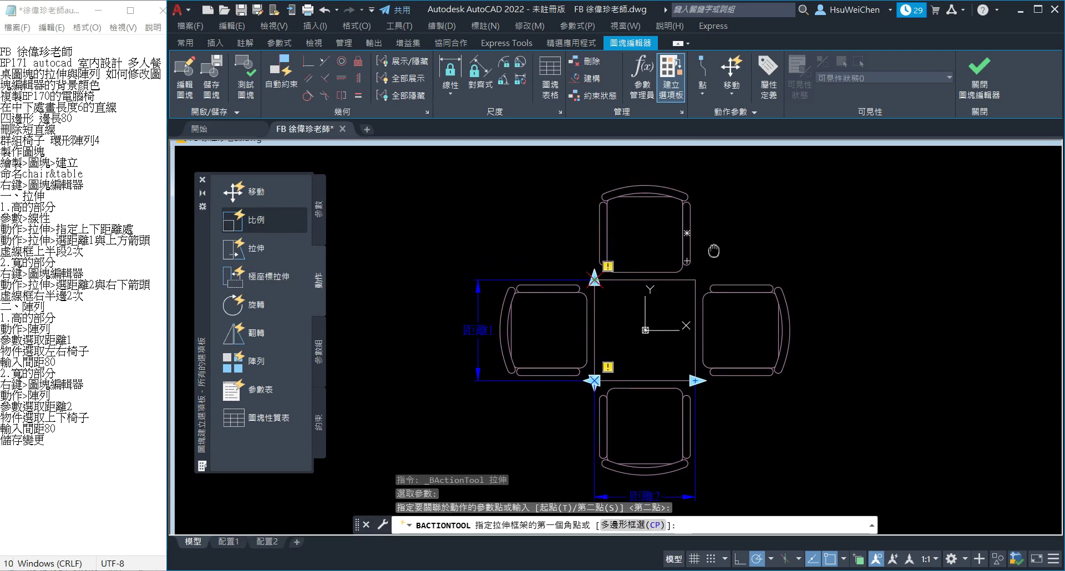
scroll(748, 217, up, 1)
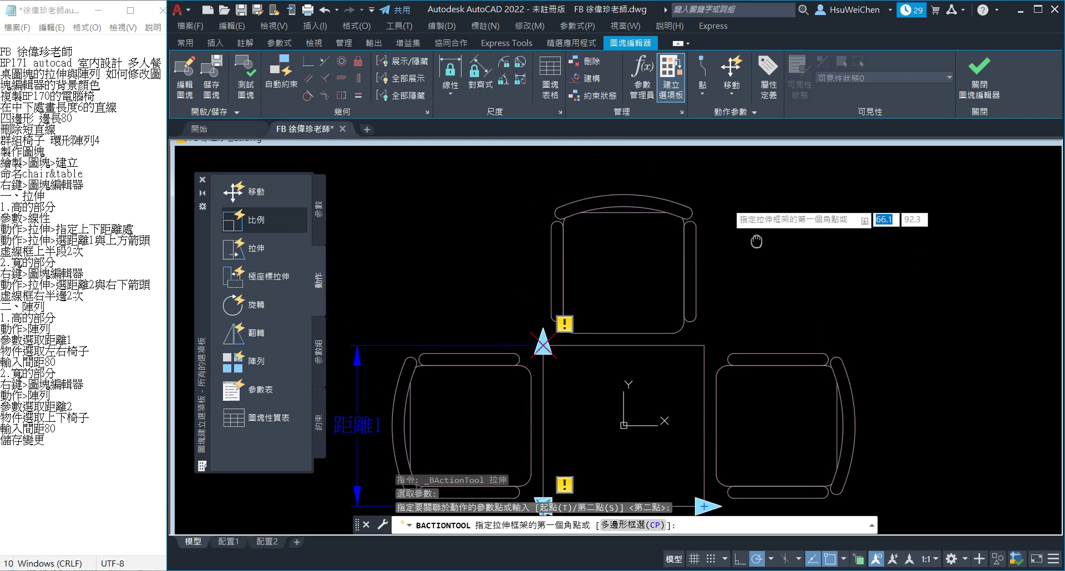
scroll(756, 238, up, 1)
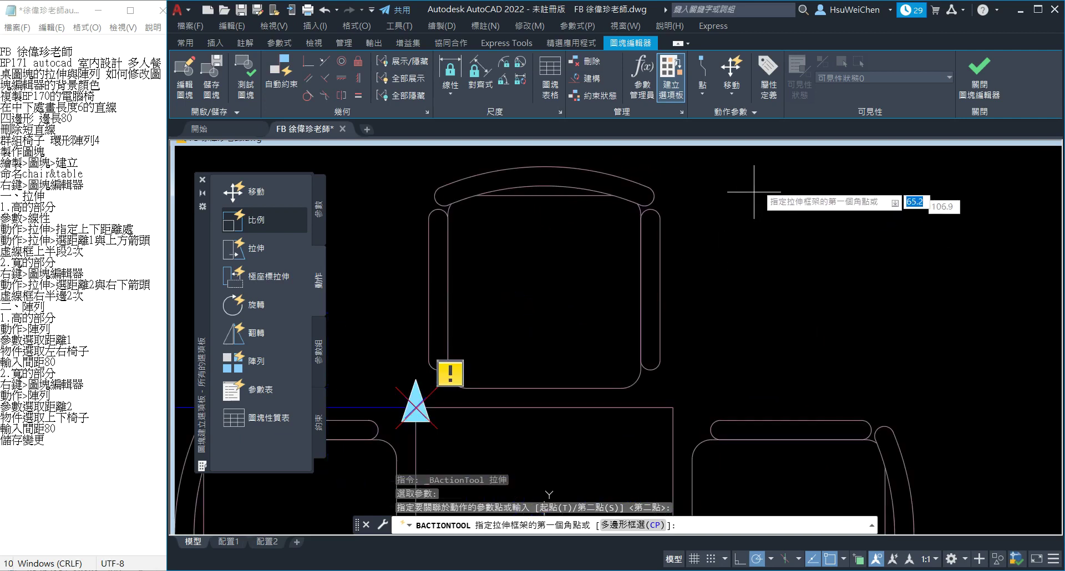
Step: Frame the stretch area and select the top chair and upper table edge, 11 objects
click(767, 148)
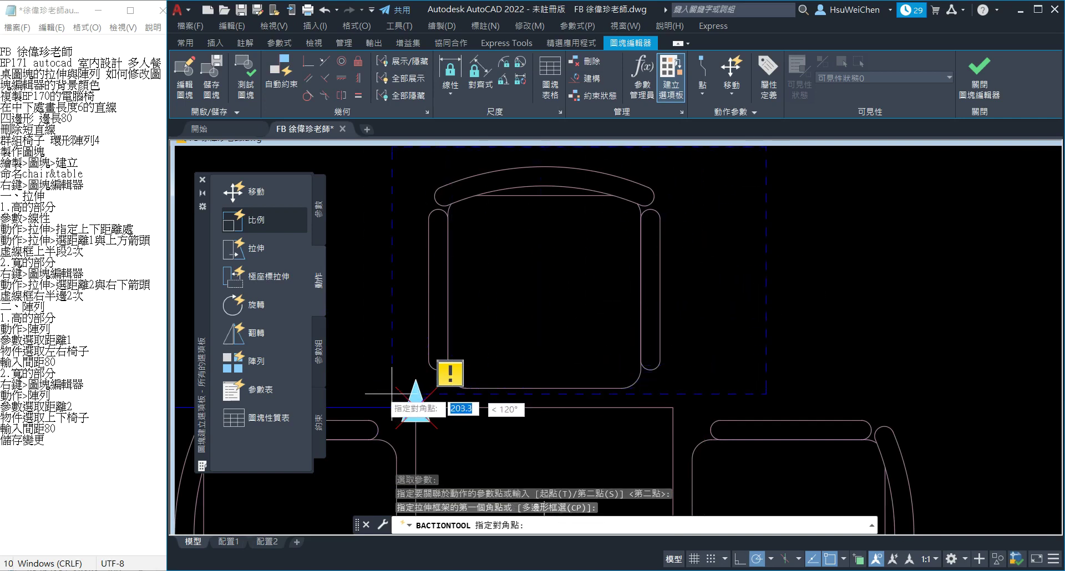
click(342, 416)
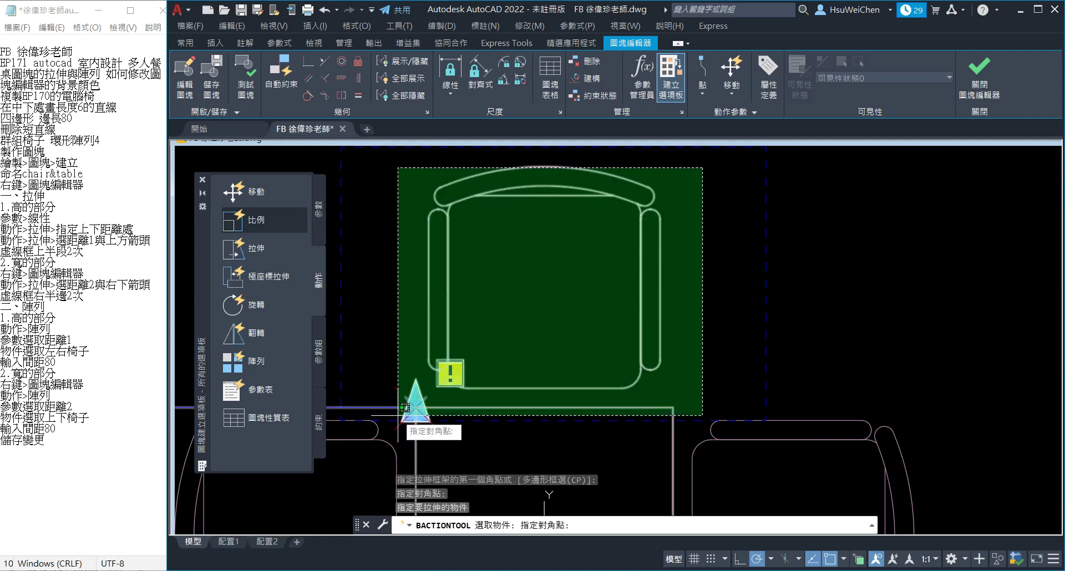
click(398, 415)
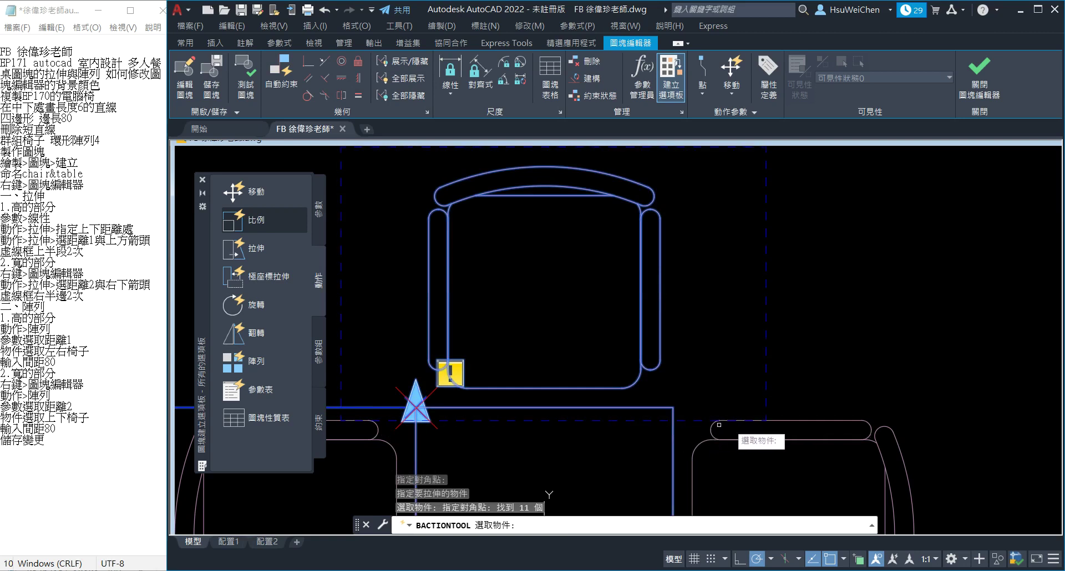
scroll(704, 427, down, 2)
scroll(699, 430, down, 2)
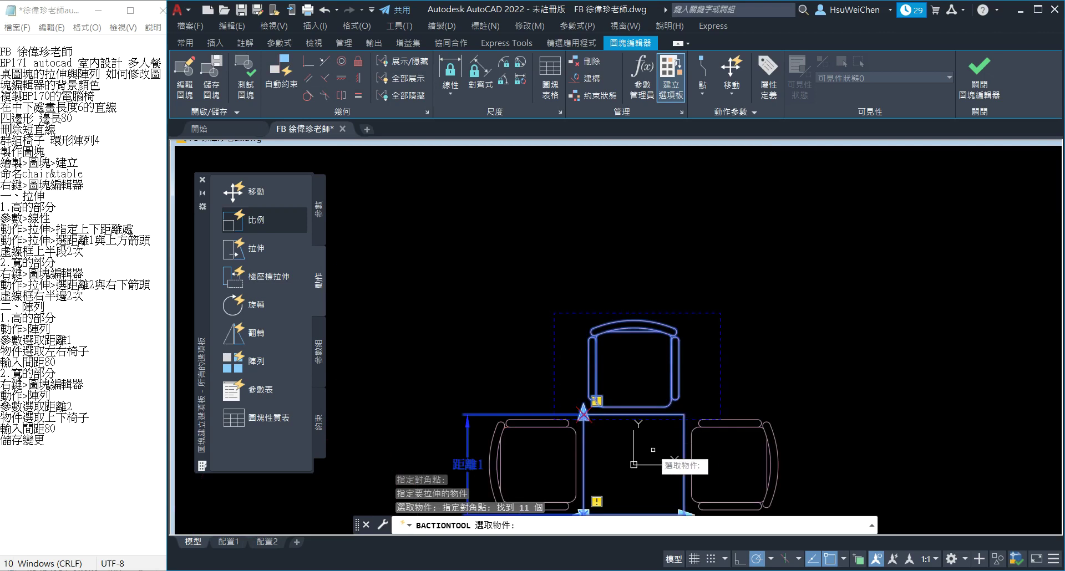
scroll(653, 450, down, 2)
middle_drag(641, 459, 651, 384)
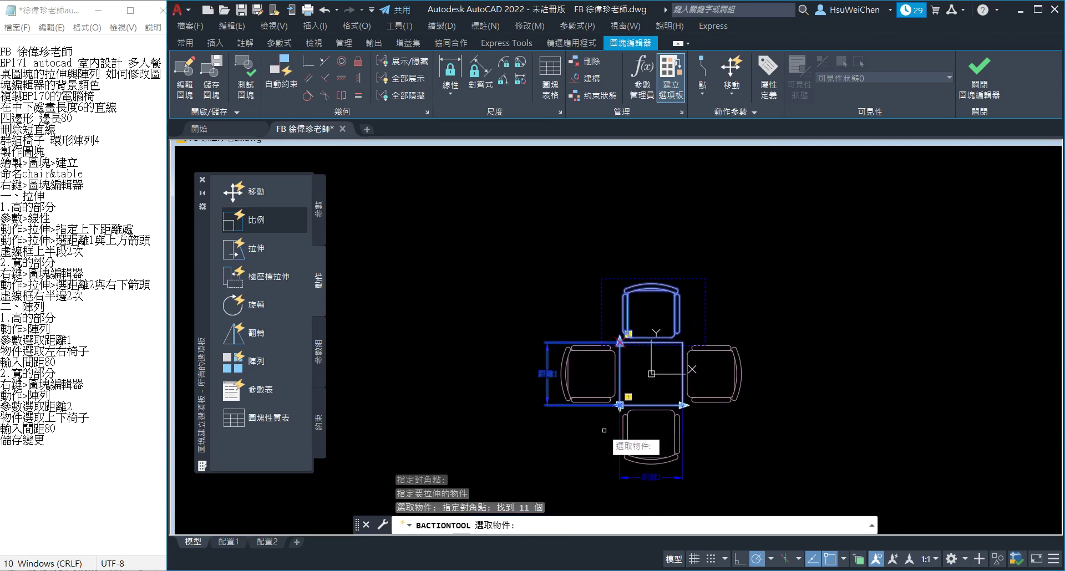
key(Return)
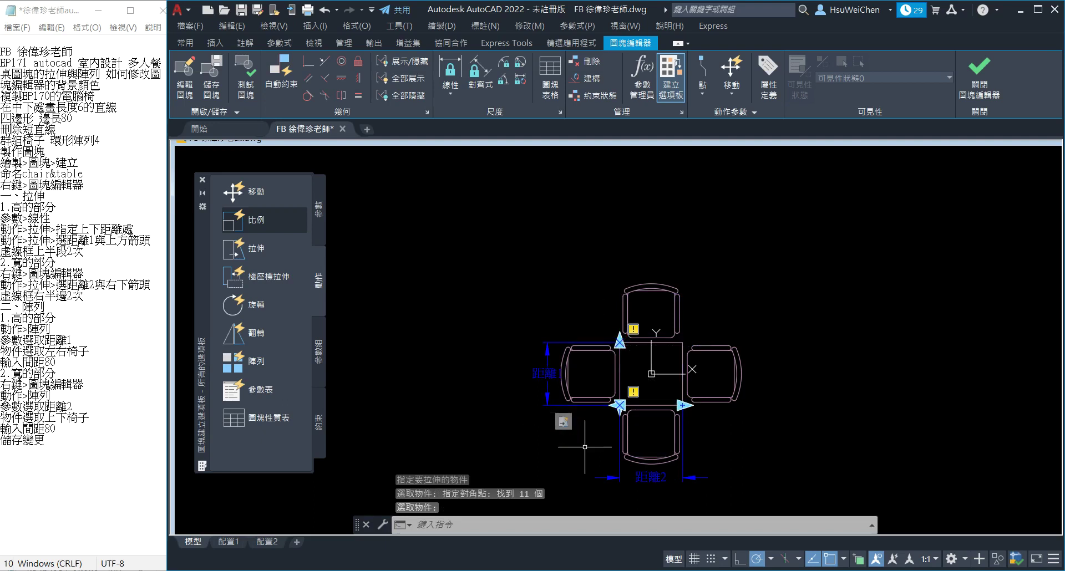
middle_drag(585, 447, 535, 359)
scroll(563, 380, up, 2)
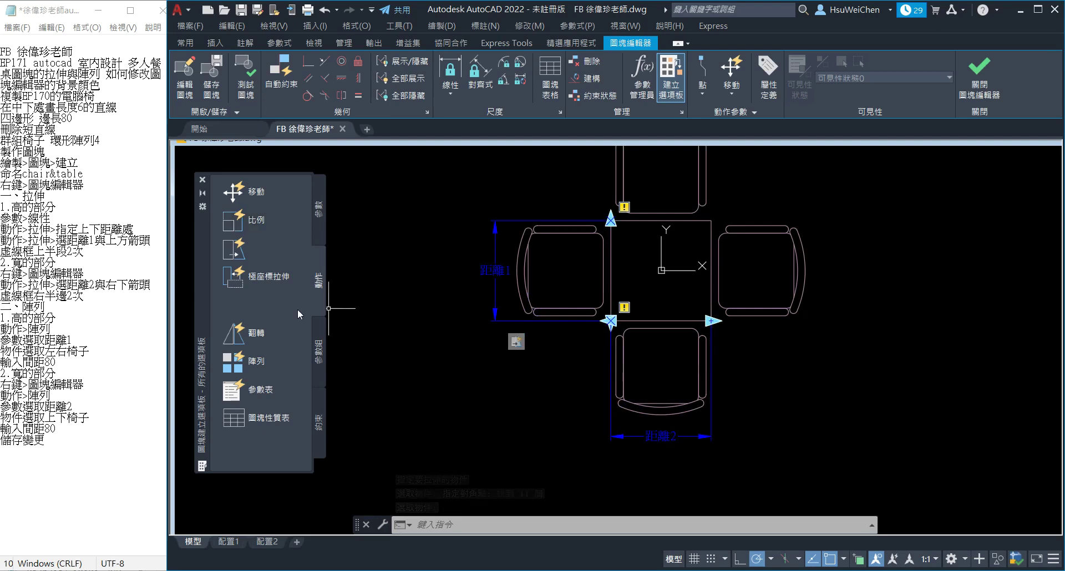
Step: Add a stretch action on 距離2, linked to its right end point
click(319, 219)
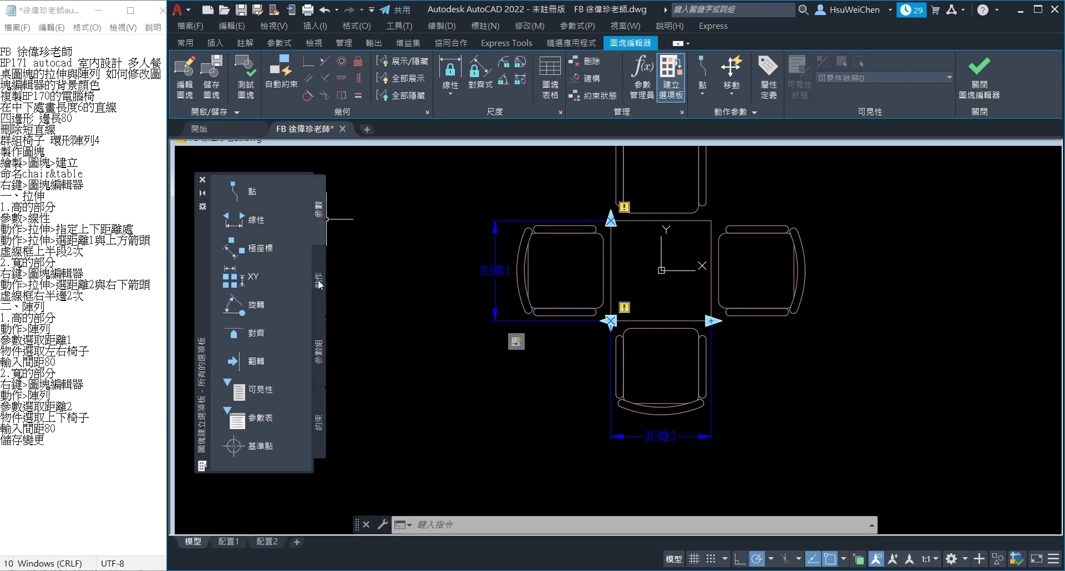
click(319, 282)
click(249, 251)
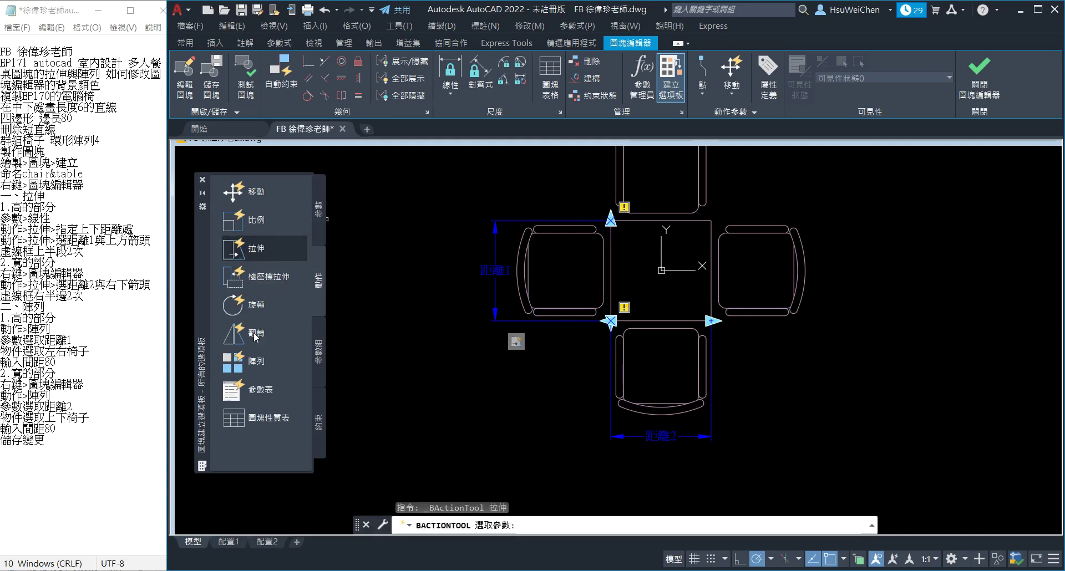
click(662, 437)
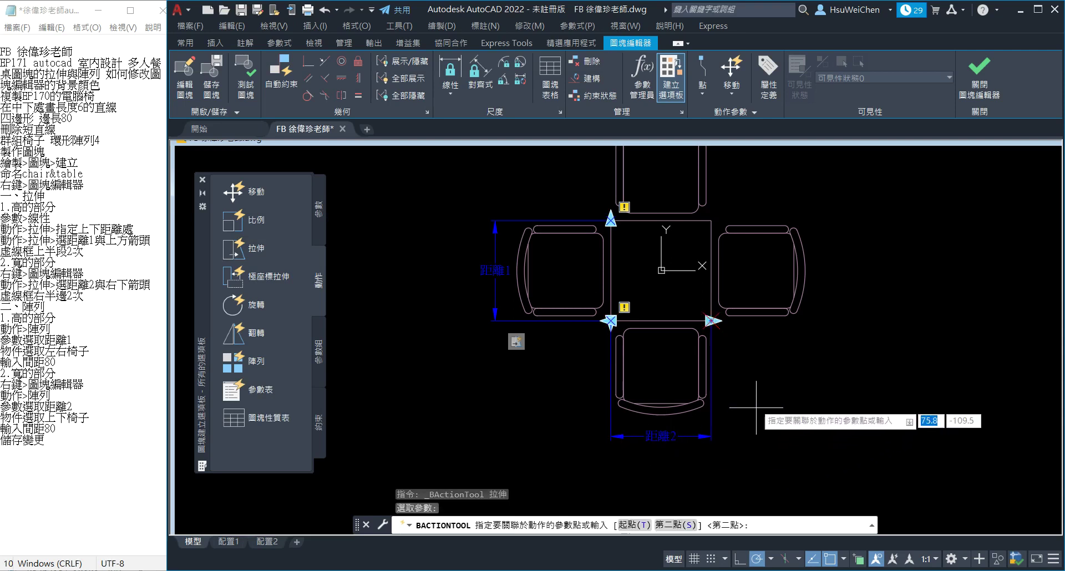
click(711, 321)
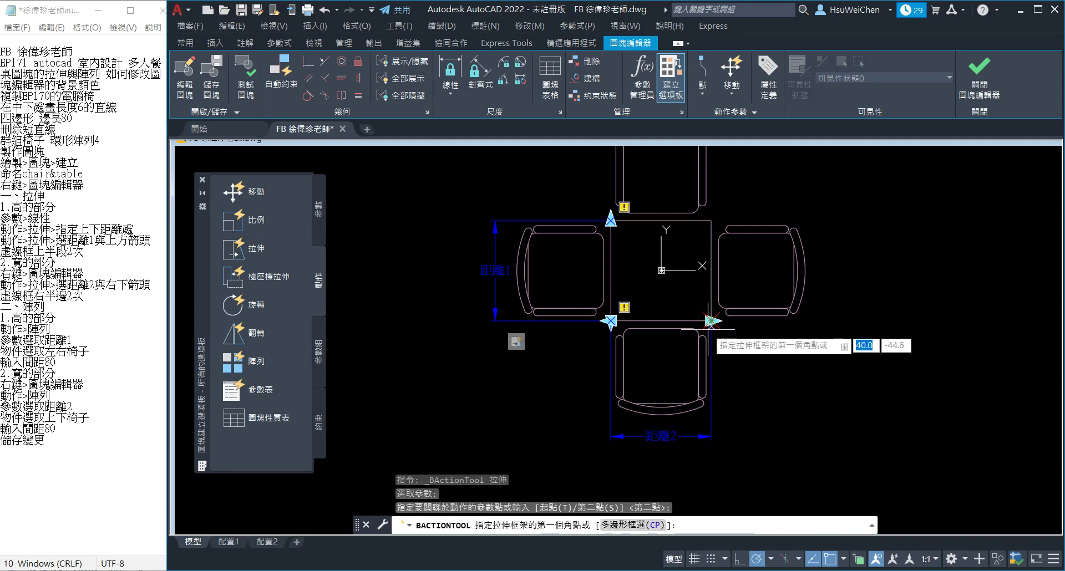
scroll(750, 353, up, 2)
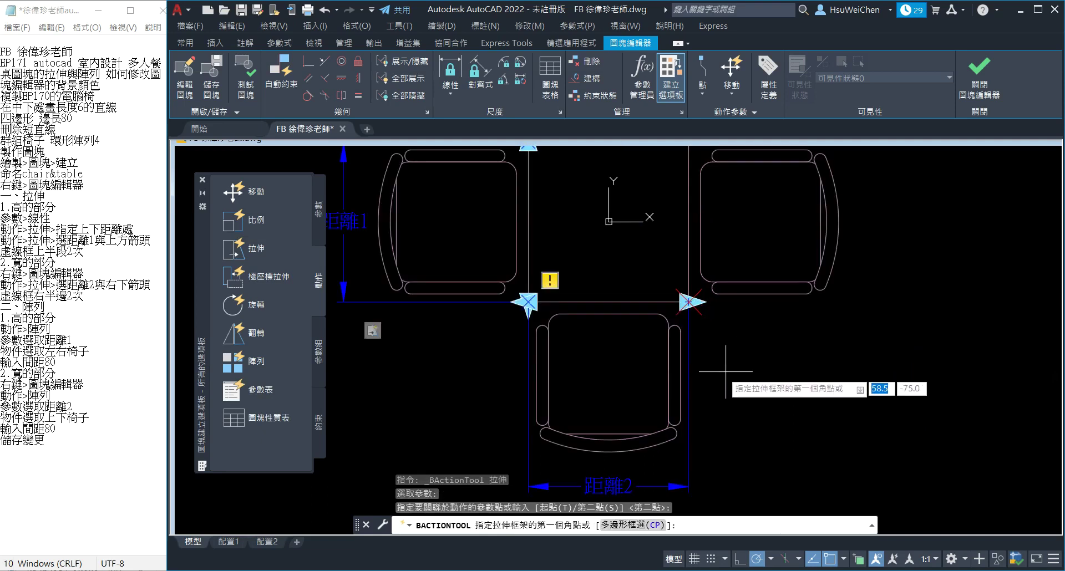
middle_drag(720, 383, 720, 402)
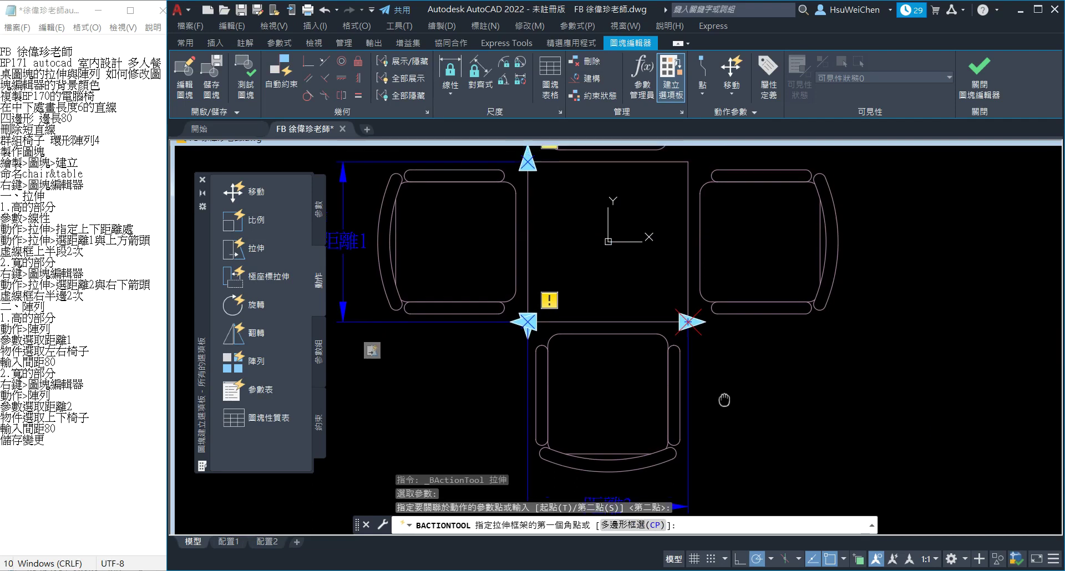
scroll(715, 404, up, 1)
scroll(721, 398, down, 1)
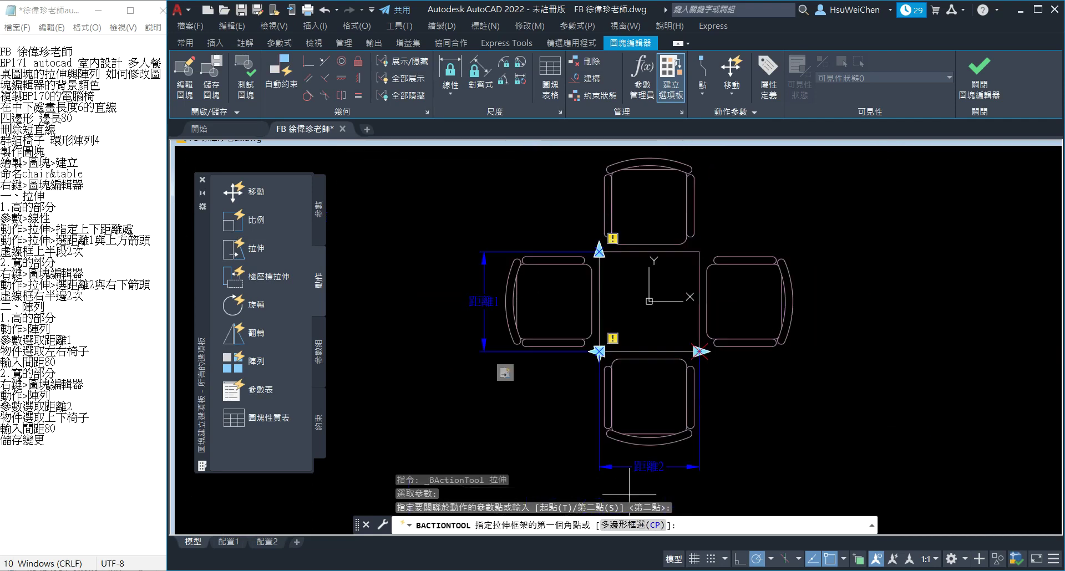
scroll(721, 398, down, 2)
scroll(820, 364, up, 2)
scroll(818, 364, up, 2)
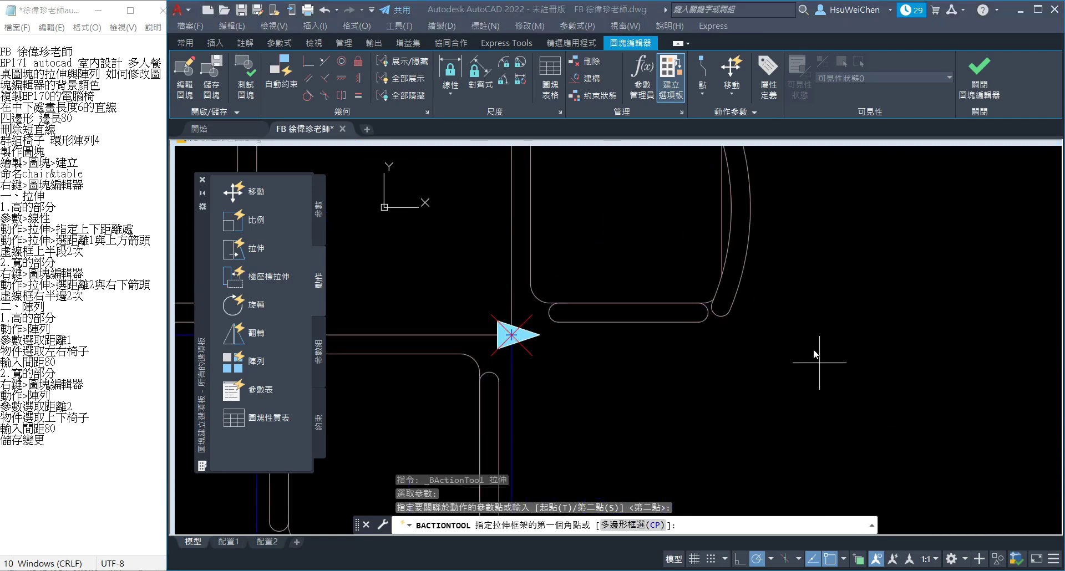
scroll(814, 344, up, 2)
scroll(813, 338, down, 4)
middle_drag(808, 340, 783, 426)
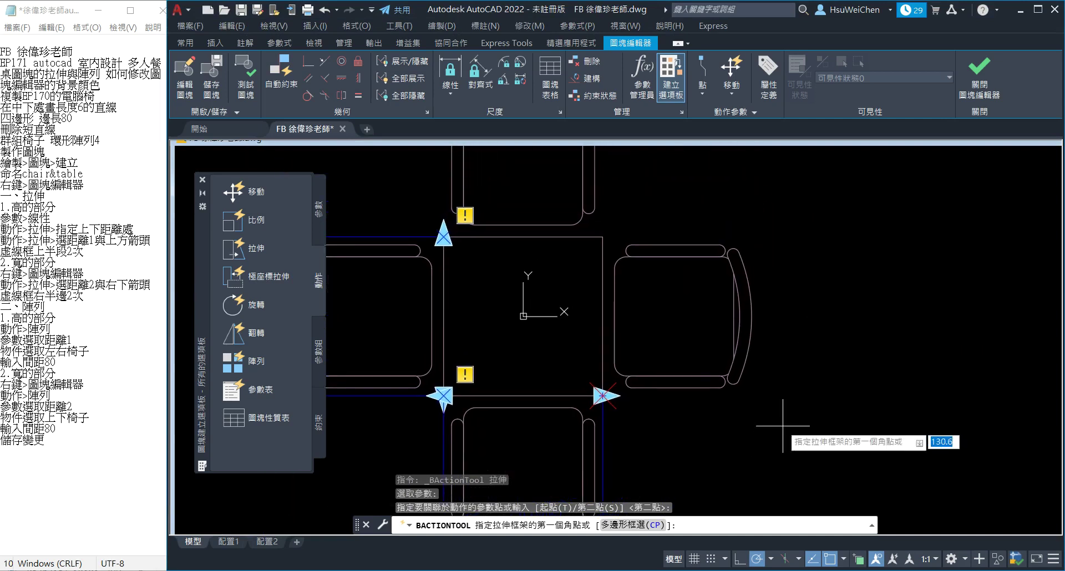
Step: Frame the right chair and select it with the table's right edge, 11 objects, to stretch
click(800, 175)
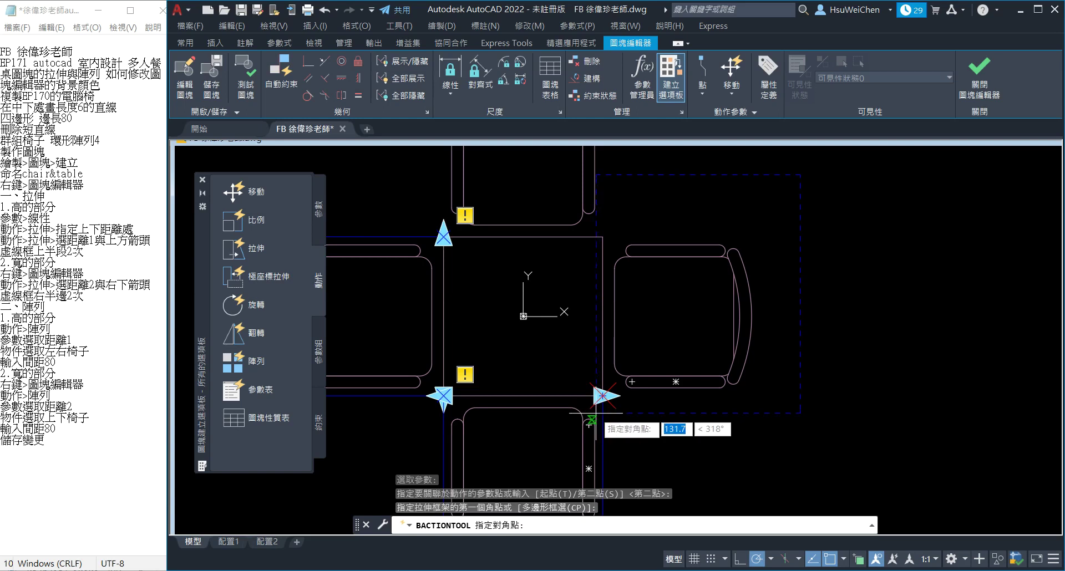
click(595, 413)
scroll(721, 255, up, 2)
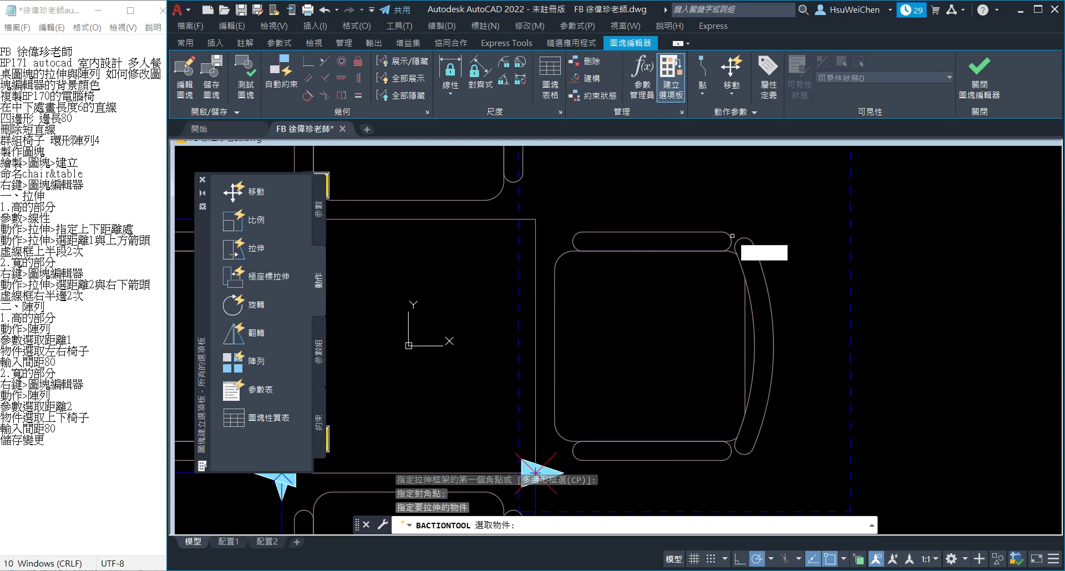
scroll(751, 218, down, 2)
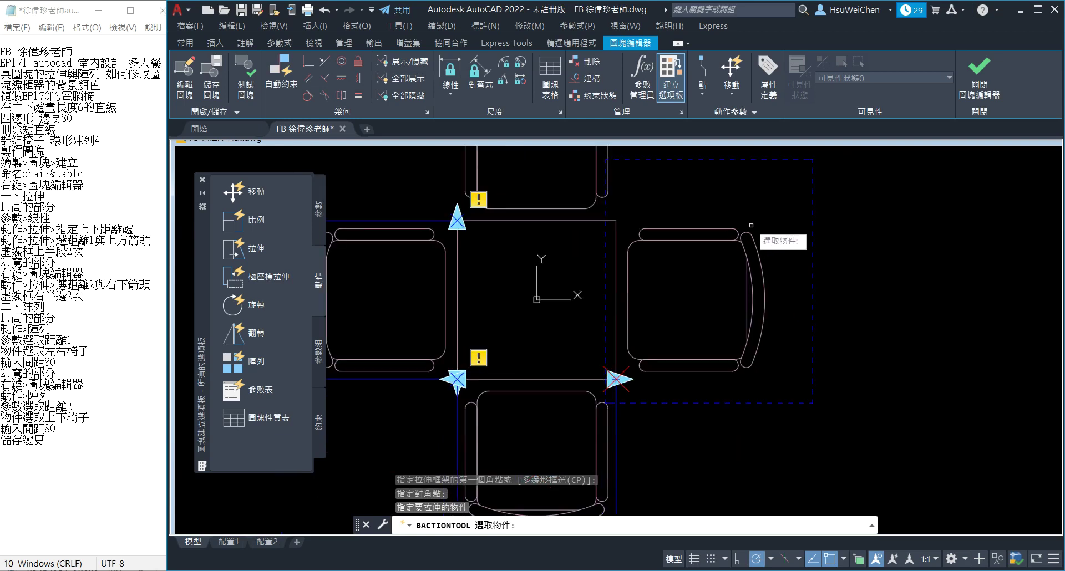
scroll(753, 228, down, 2)
scroll(711, 320, up, 2)
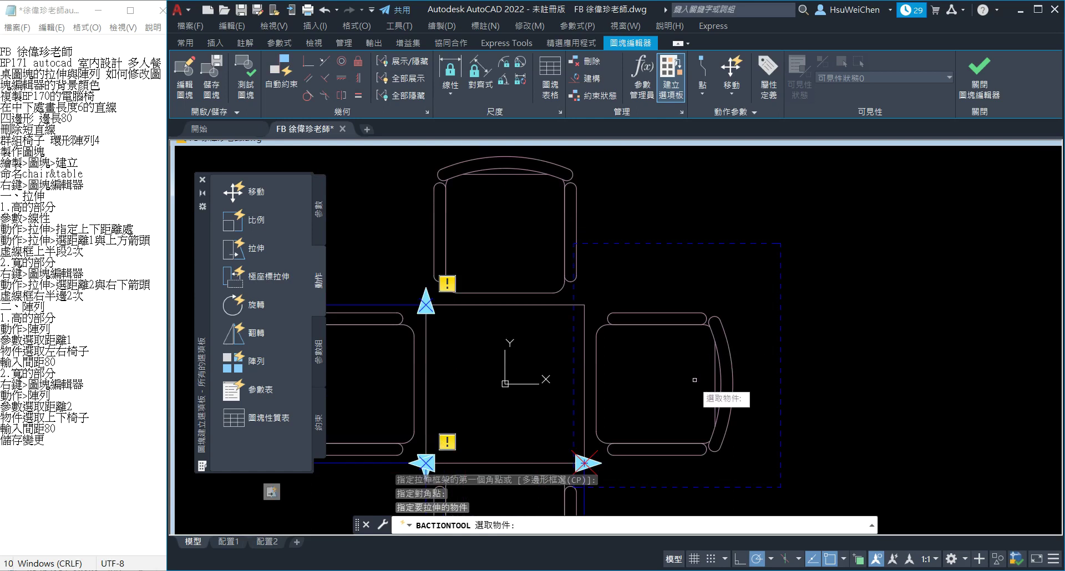
middle_drag(697, 386, 685, 295)
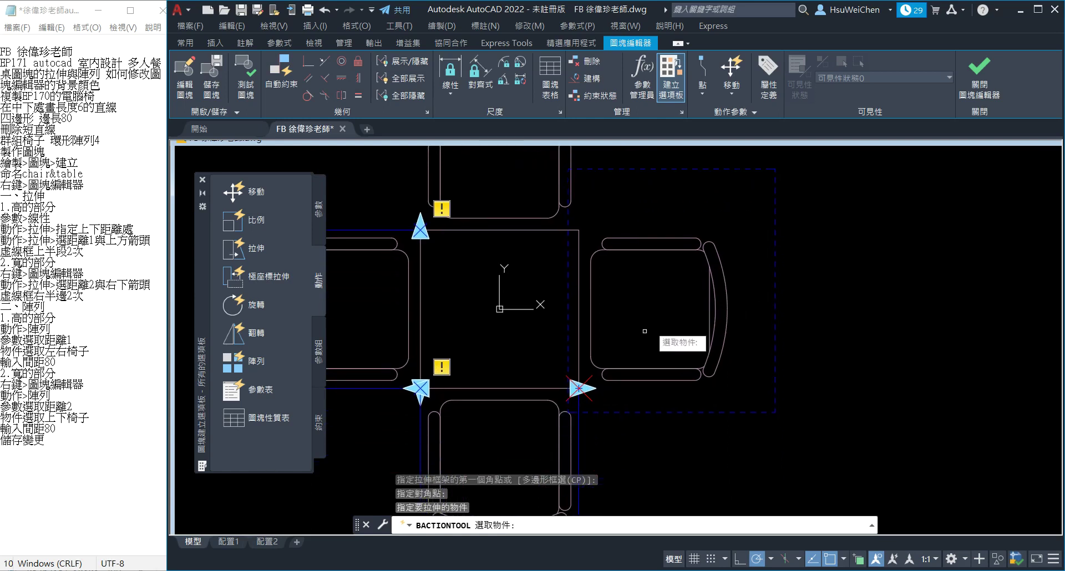
middle_drag(610, 373, 603, 404)
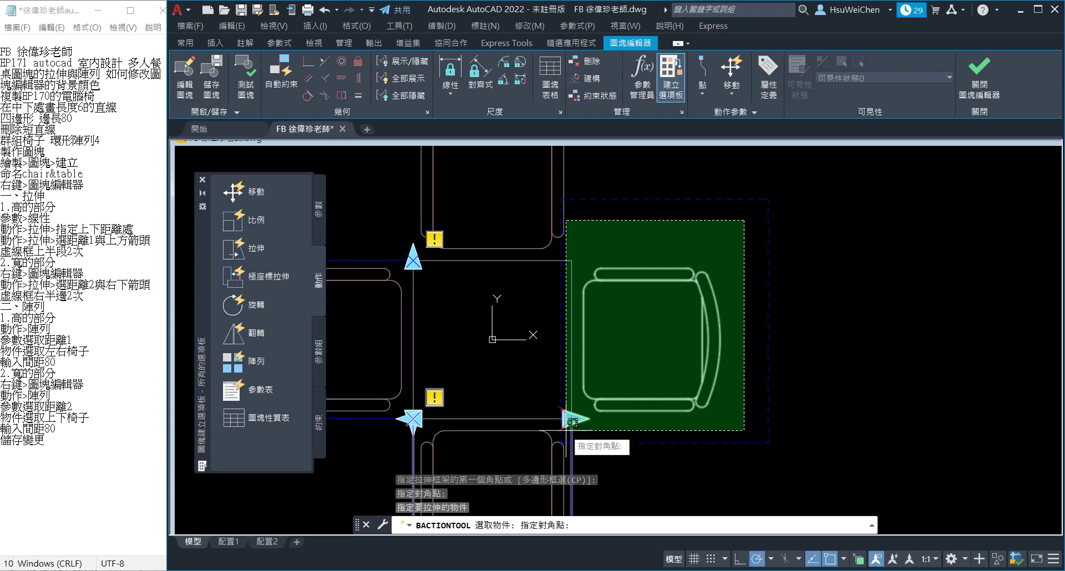
click(565, 431)
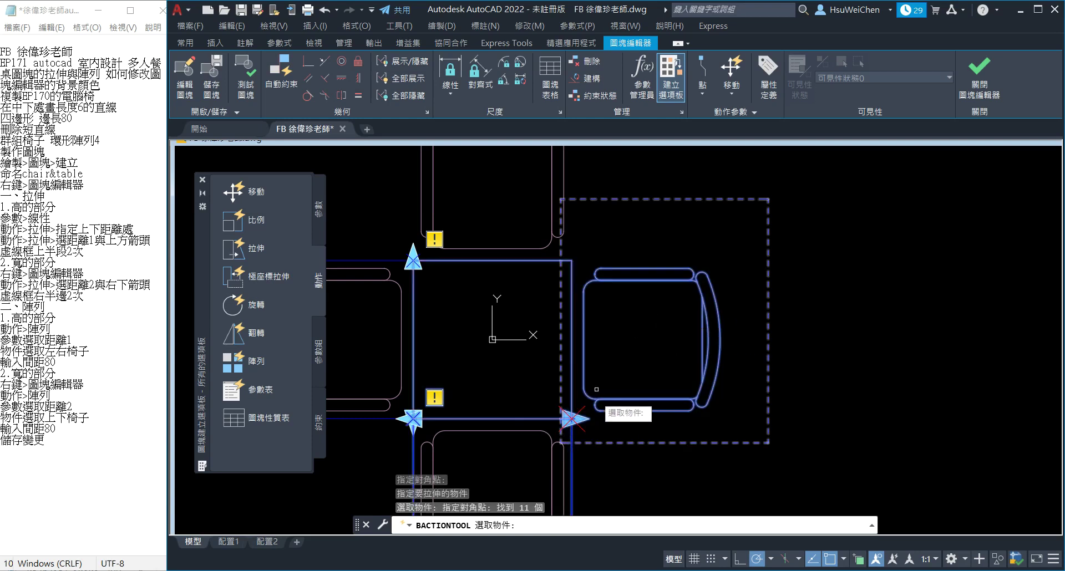
key(Return)
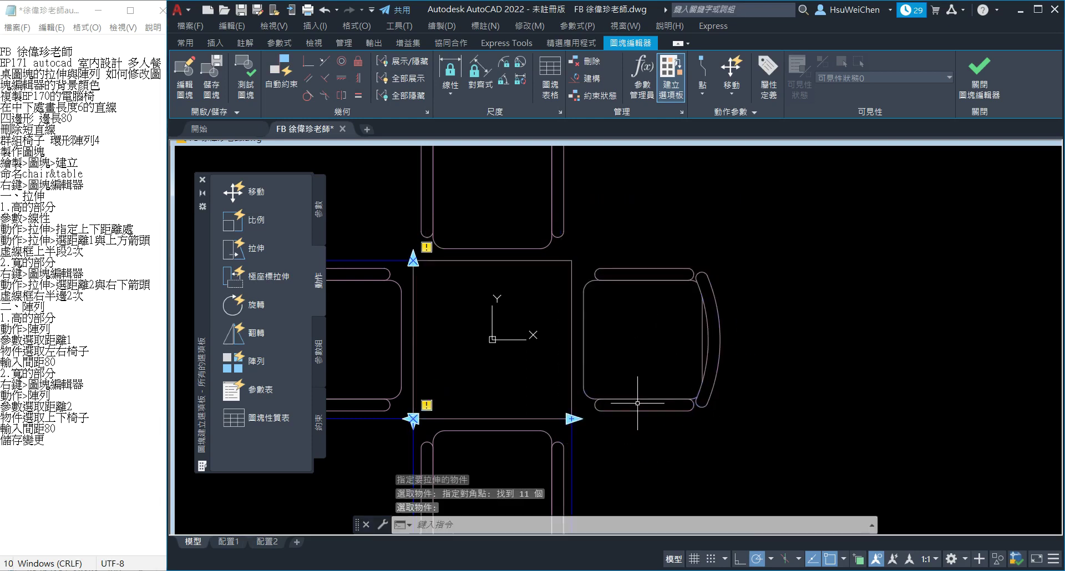
scroll(681, 358, down, 2)
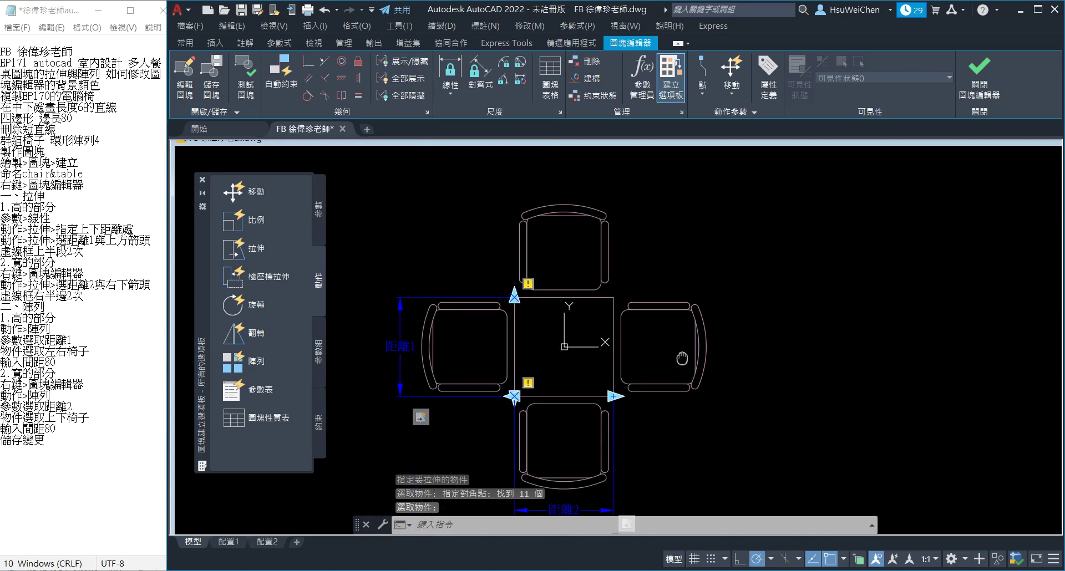
middle_drag(682, 358, 694, 317)
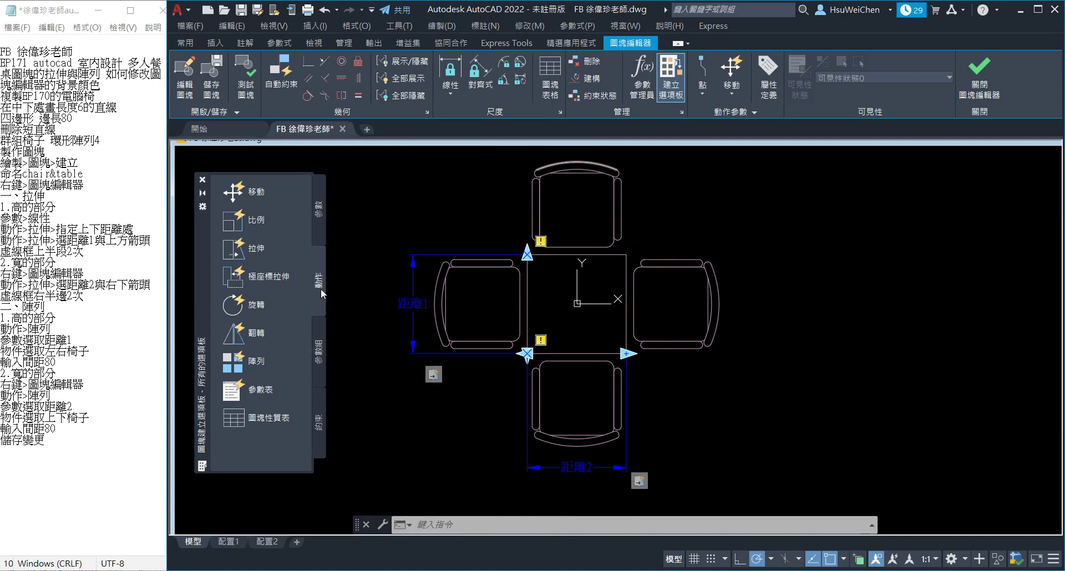
Step: Add an array action on 距離1 and select the left chair
click(258, 364)
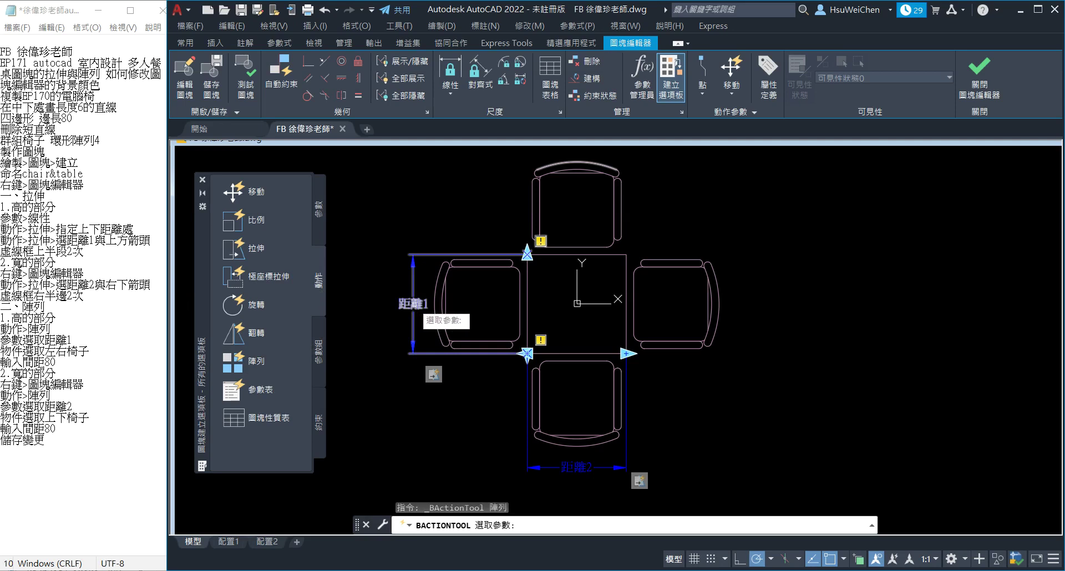
click(413, 306)
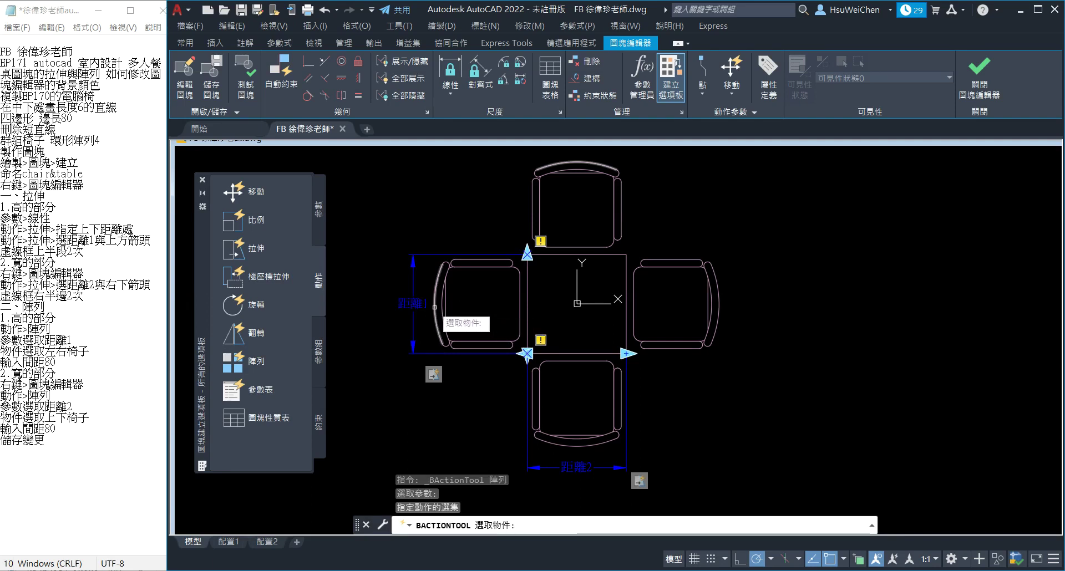
scroll(474, 294, up, 4)
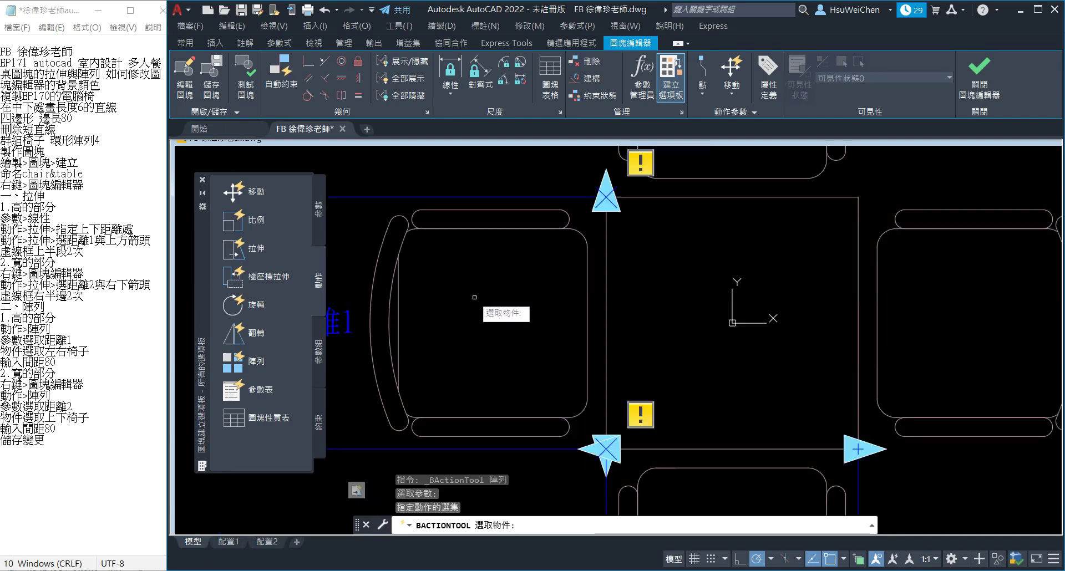
middle_drag(478, 302, 501, 292)
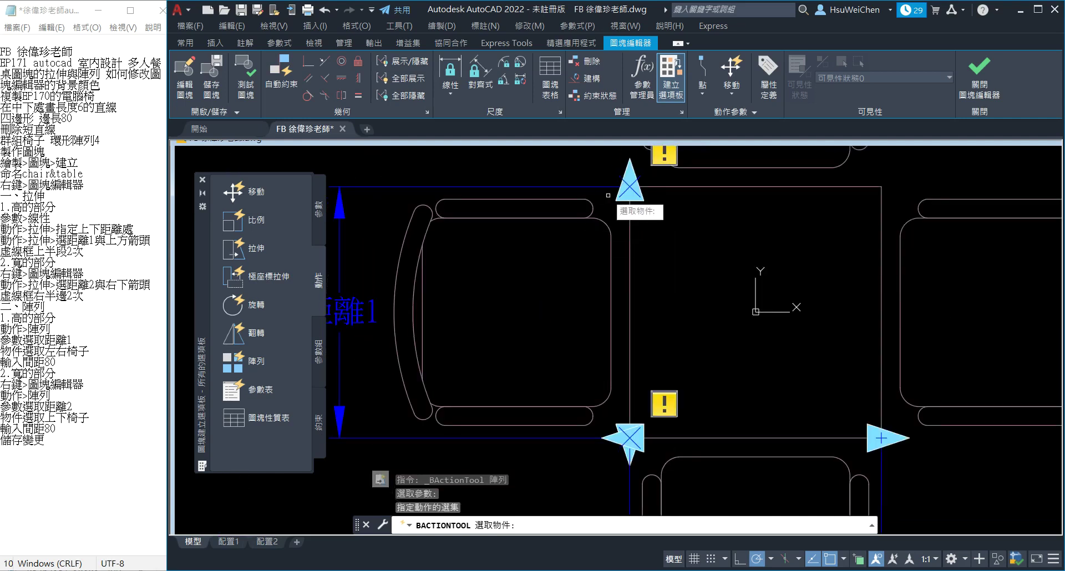
click(609, 198)
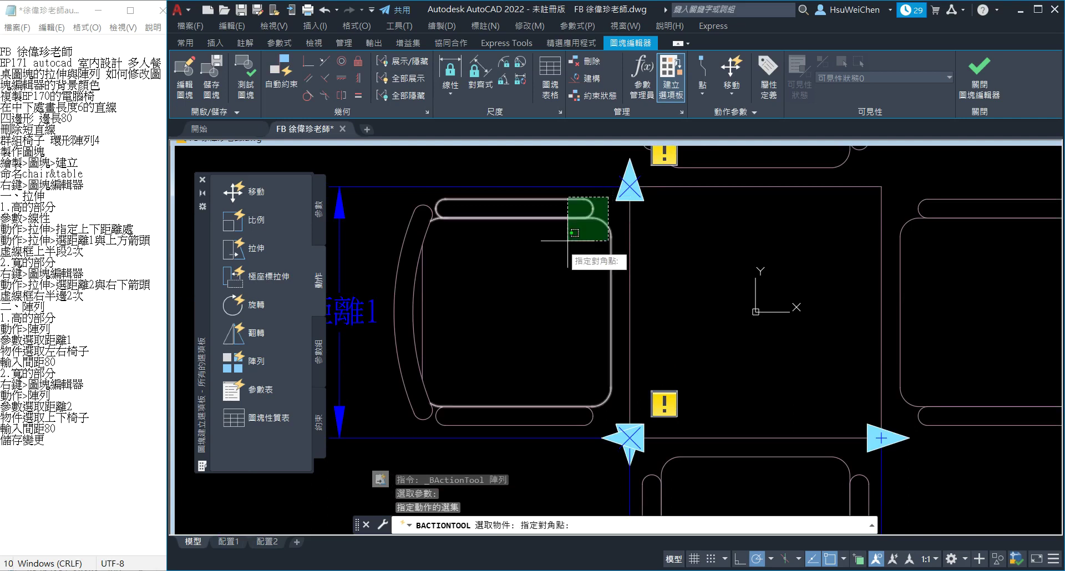
click(393, 421)
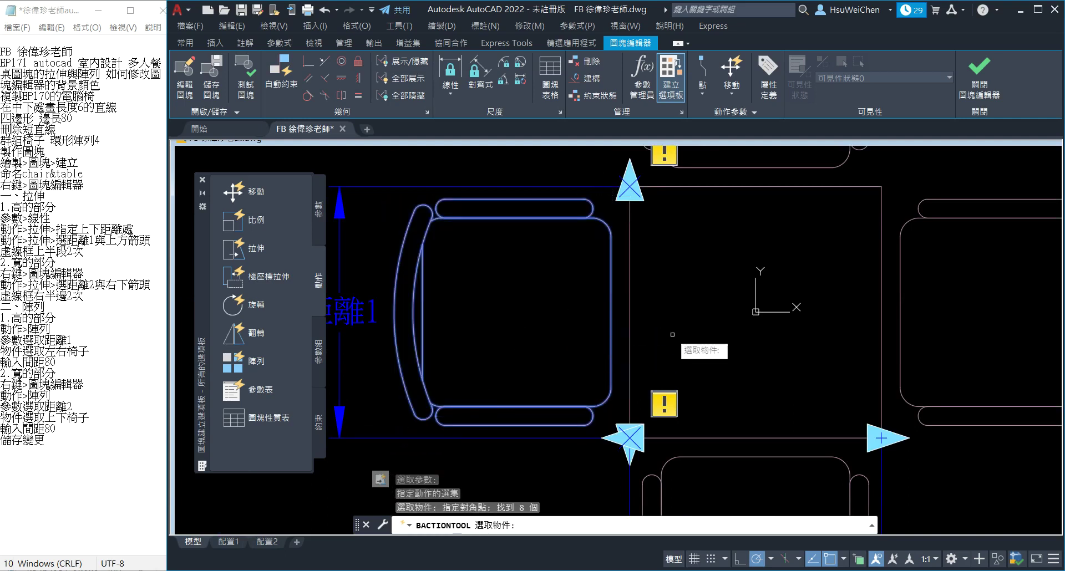
scroll(637, 349, down, 2)
middle_drag(738, 363, 507, 368)
scroll(510, 367, up, 2)
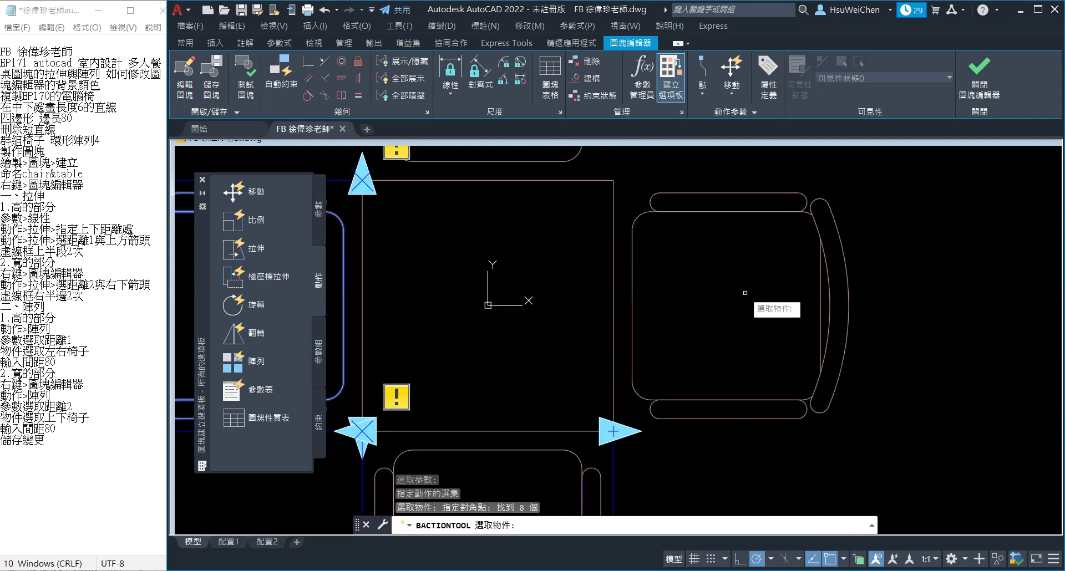
Step: Add the right chair to the array selection and set the column spacing to 80
click(884, 174)
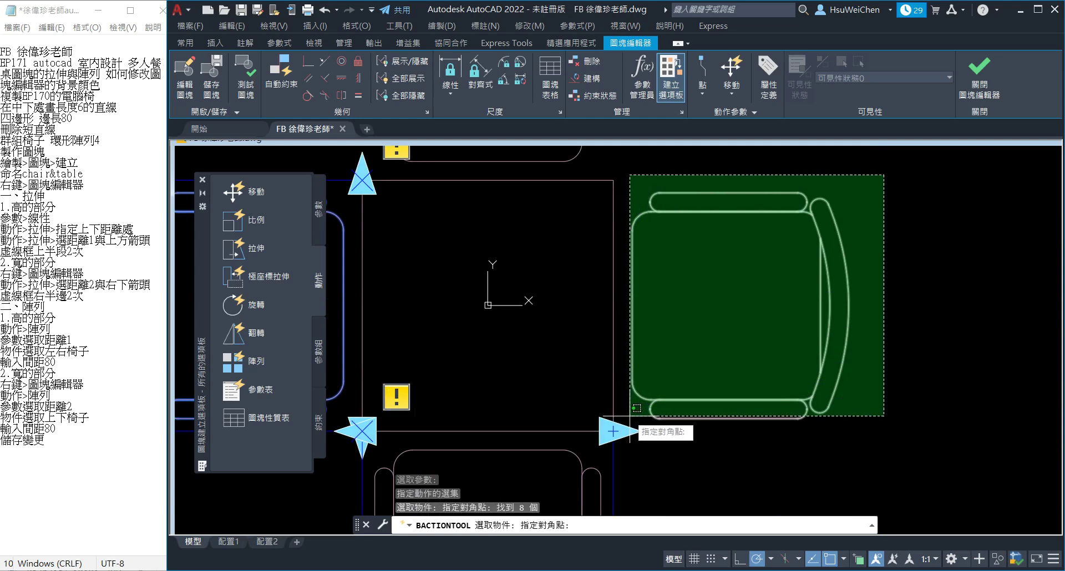
click(630, 416)
scroll(624, 333, down, 2)
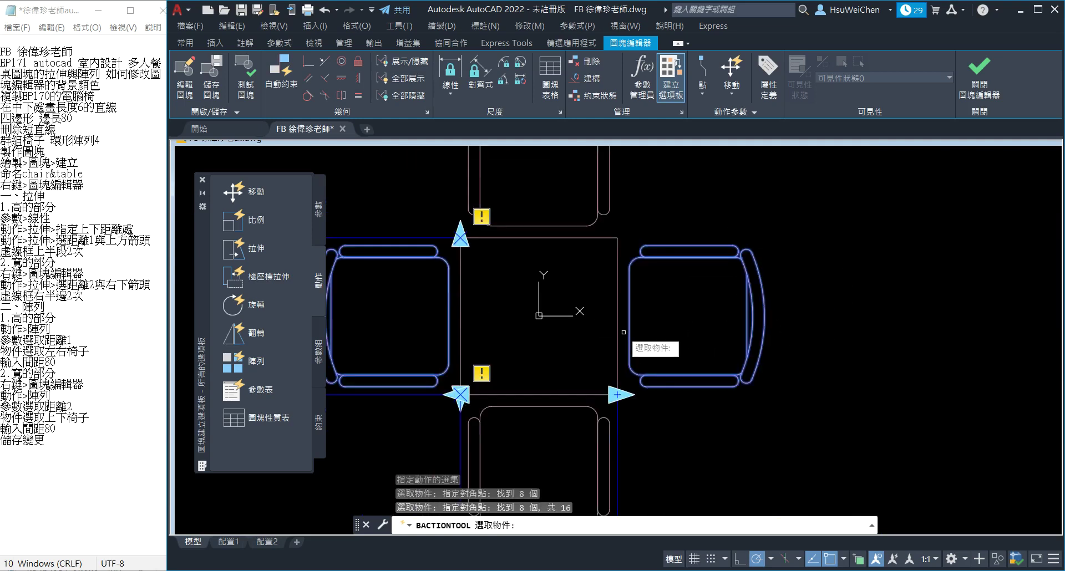
key(Return)
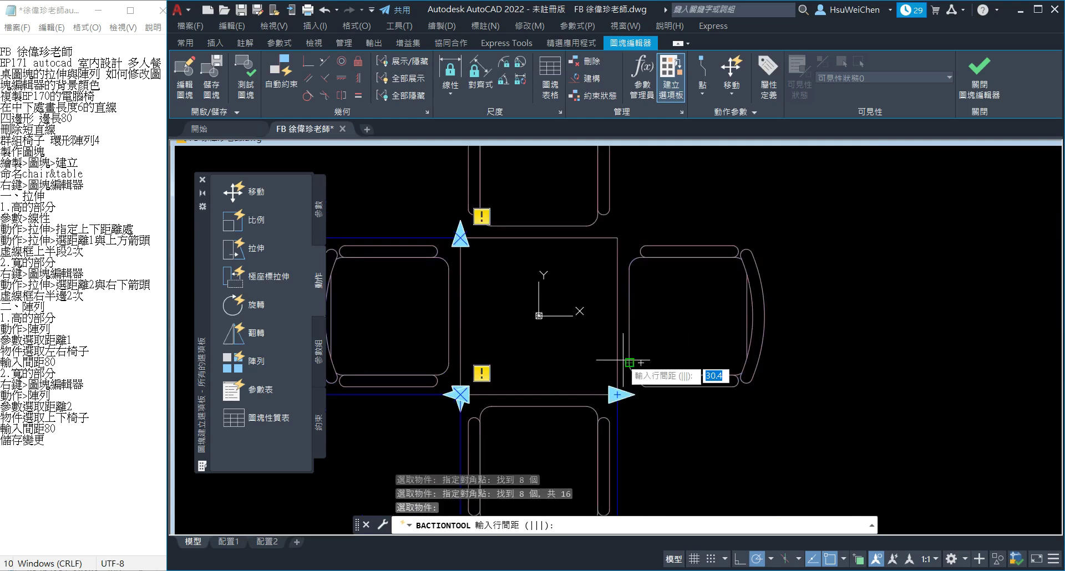
text(80)
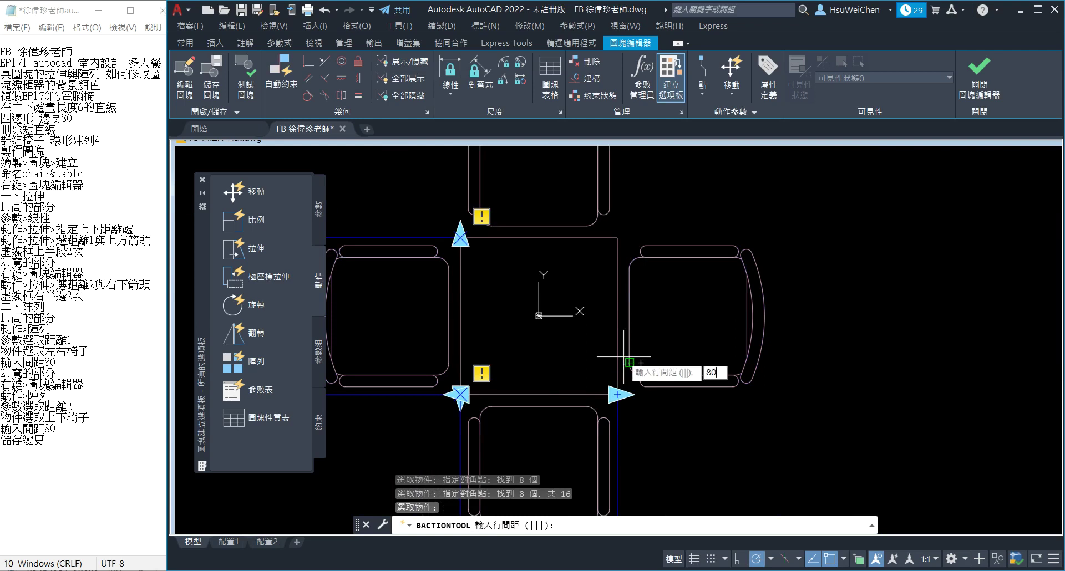
key(Return)
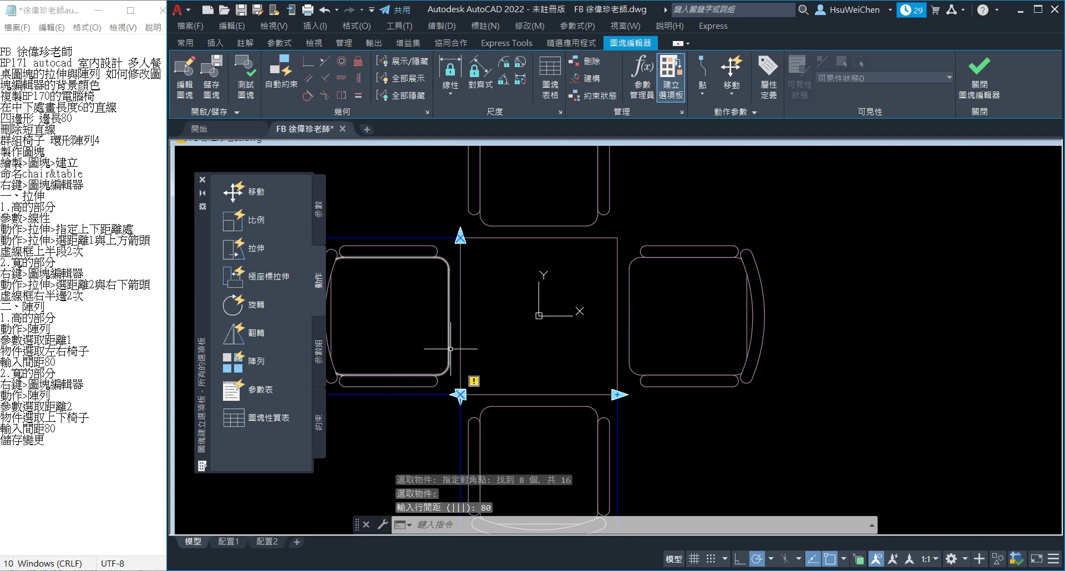
scroll(443, 352, down, 2)
middle_drag(435, 348, 474, 311)
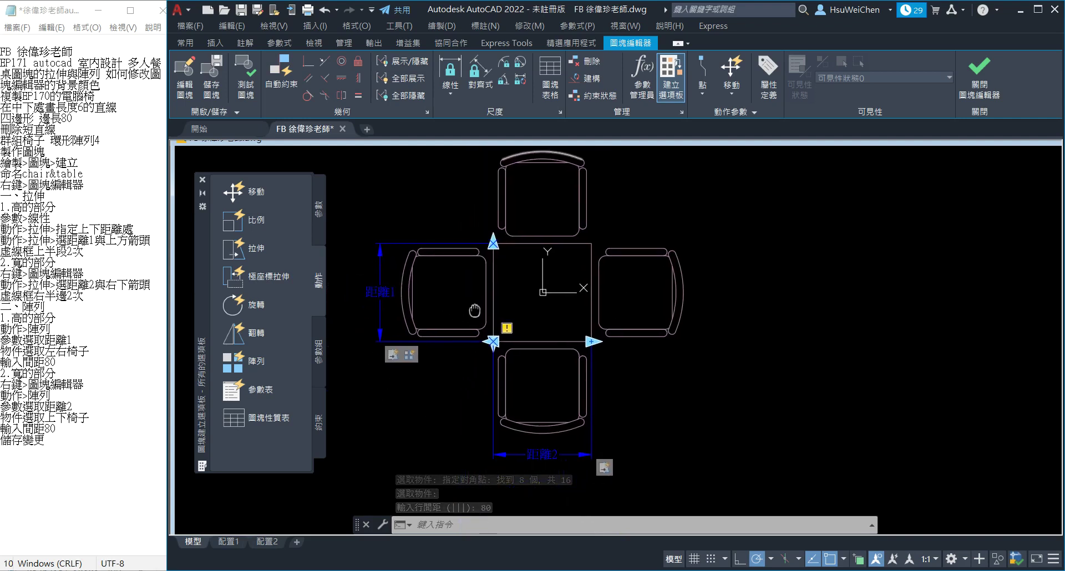
Step: Add an array action on 距離2 and select the bottom chair
scroll(476, 312, up, 2)
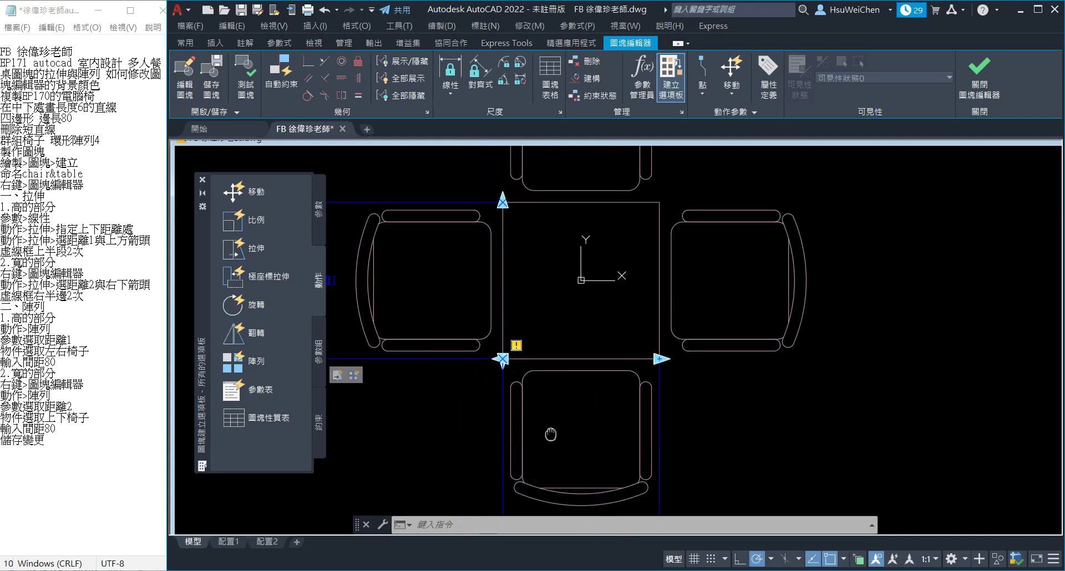
middle_drag(551, 434, 545, 389)
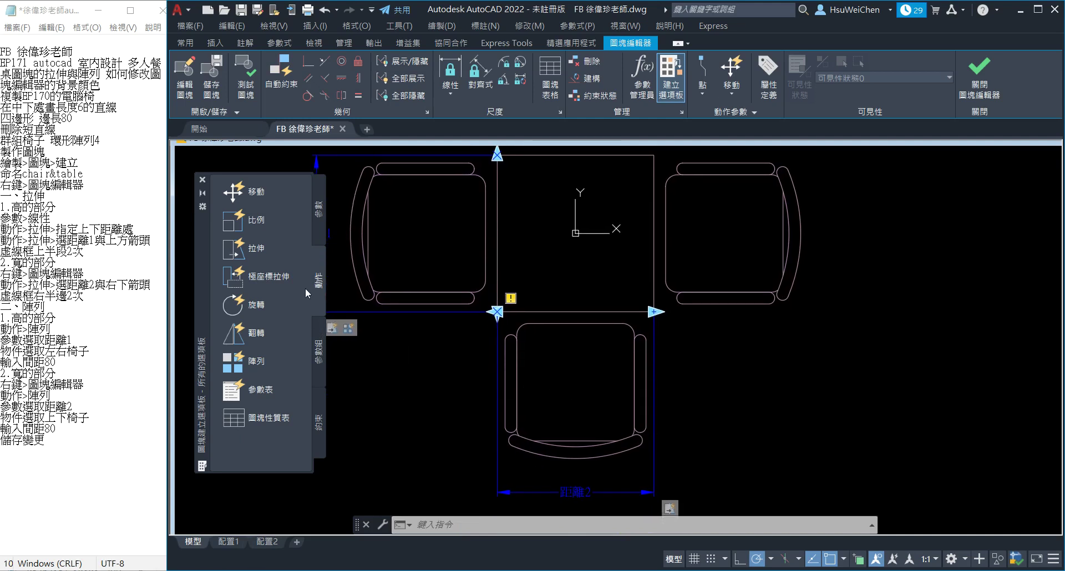
click(233, 362)
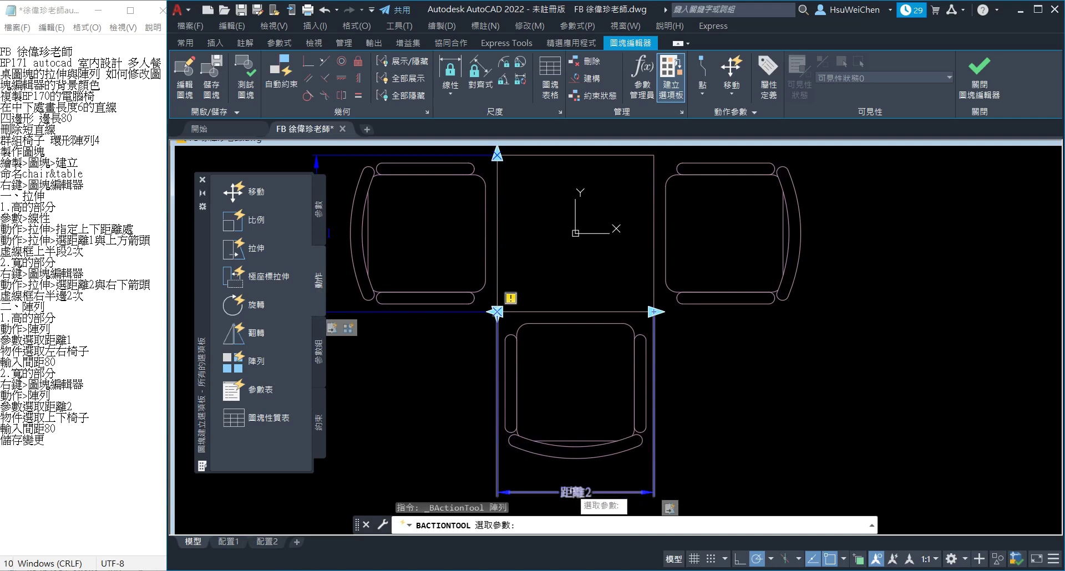
click(572, 495)
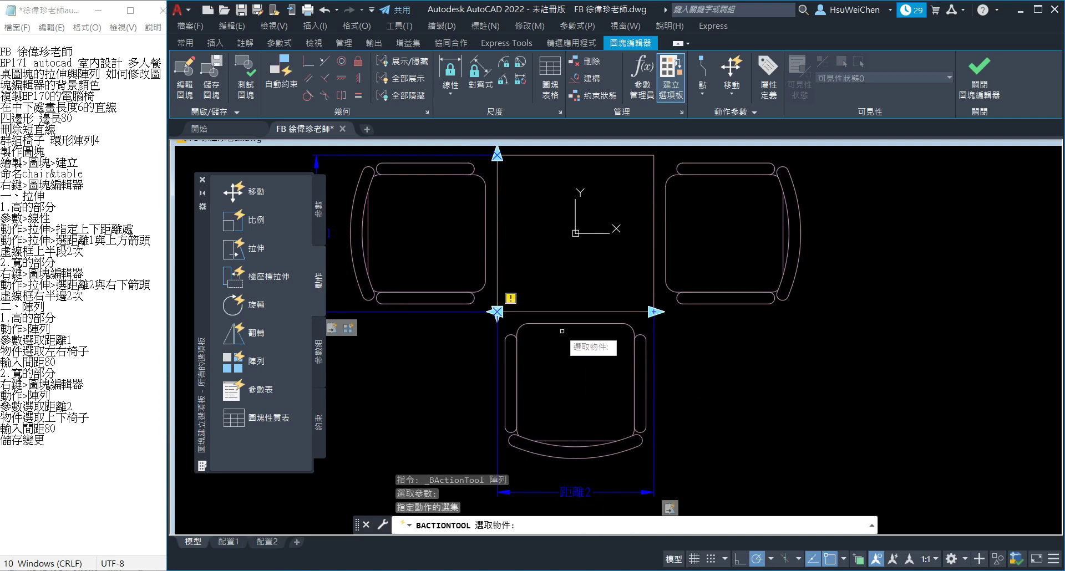
scroll(555, 429, up, 3)
scroll(577, 441, up, 1)
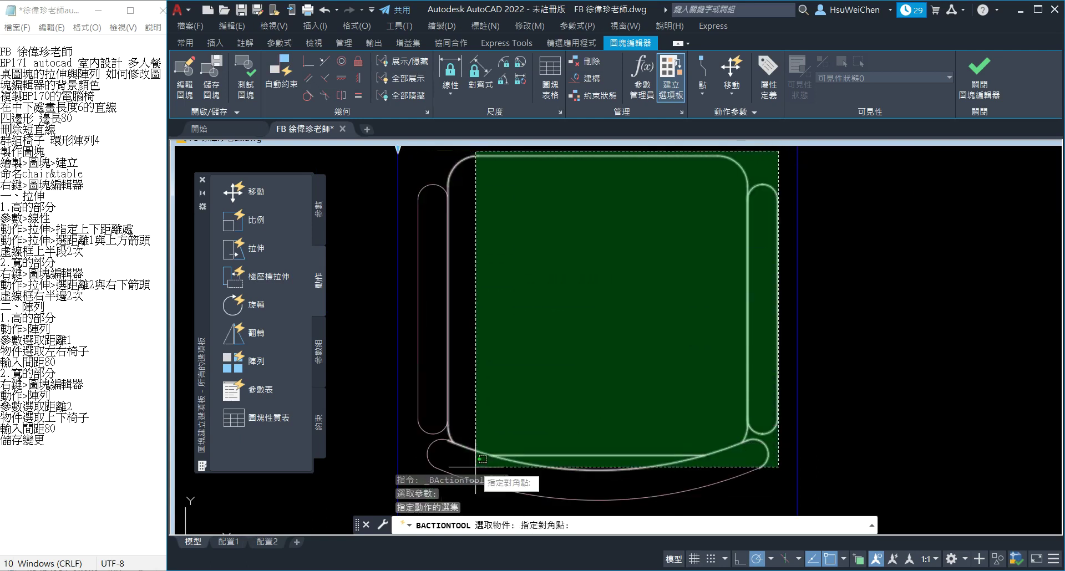
click(411, 501)
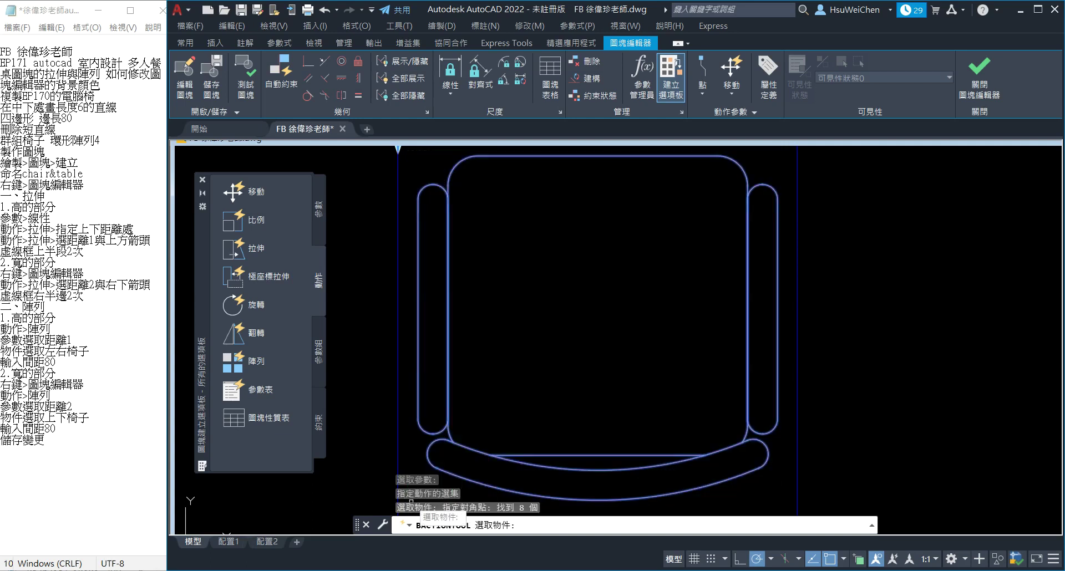
scroll(523, 434, down, 3)
scroll(523, 434, down, 2)
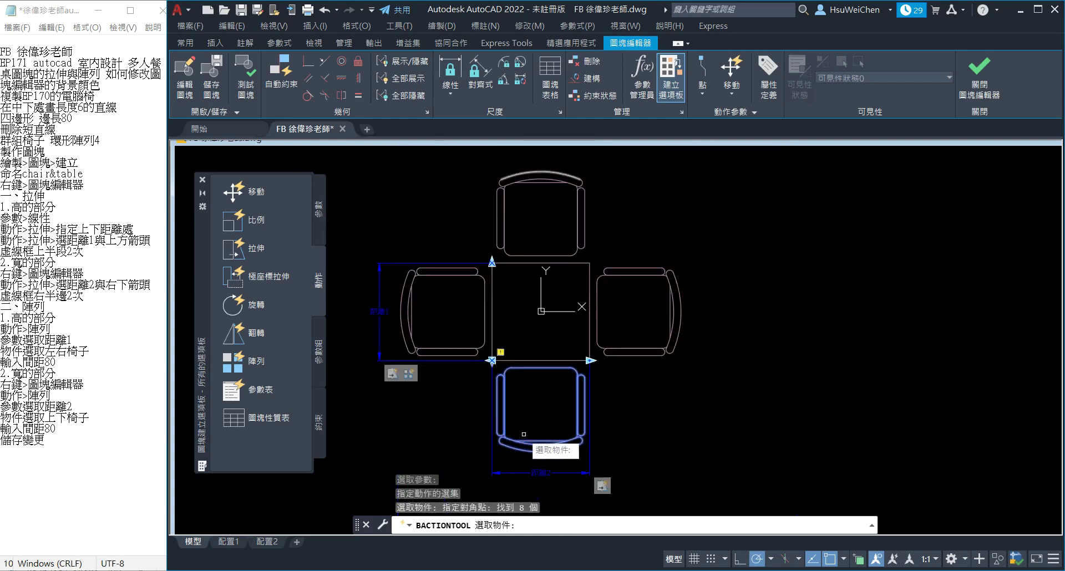
Step: Add the top chair to the array selection and set the spacing to 80
click(611, 155)
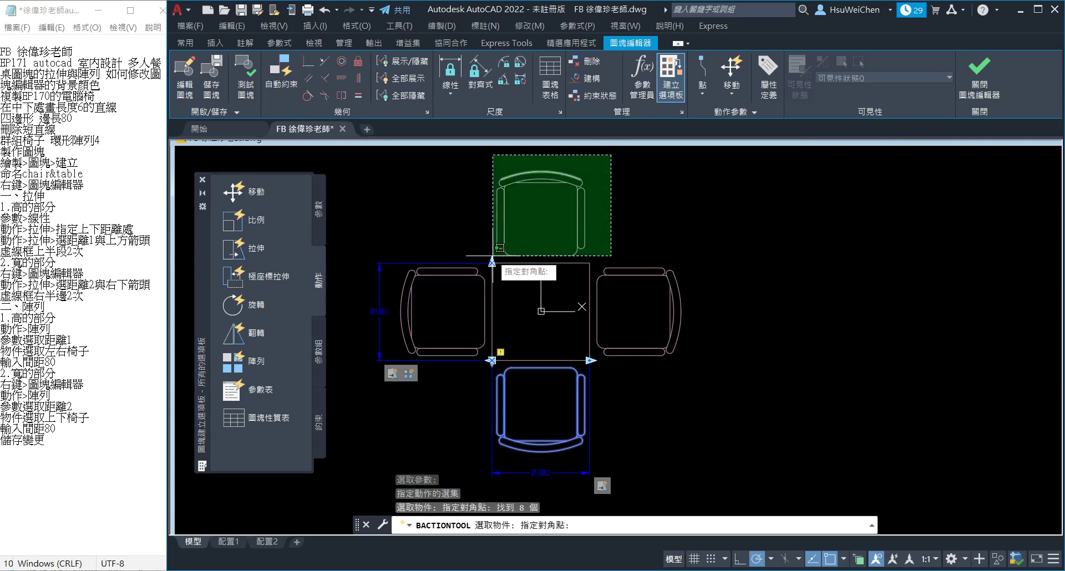
click(493, 256)
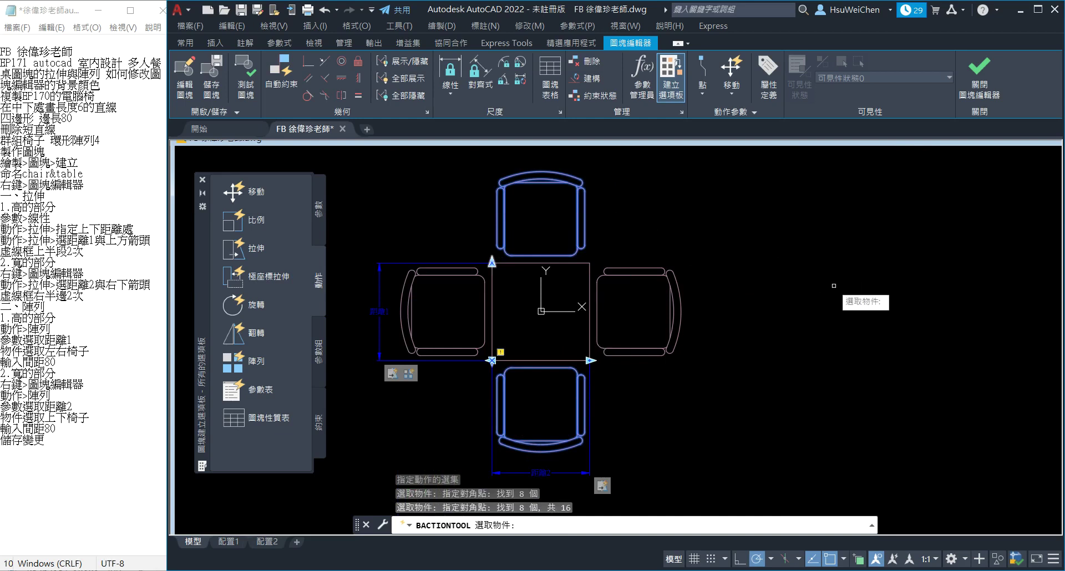
key(Return)
text(80)
key(Return)
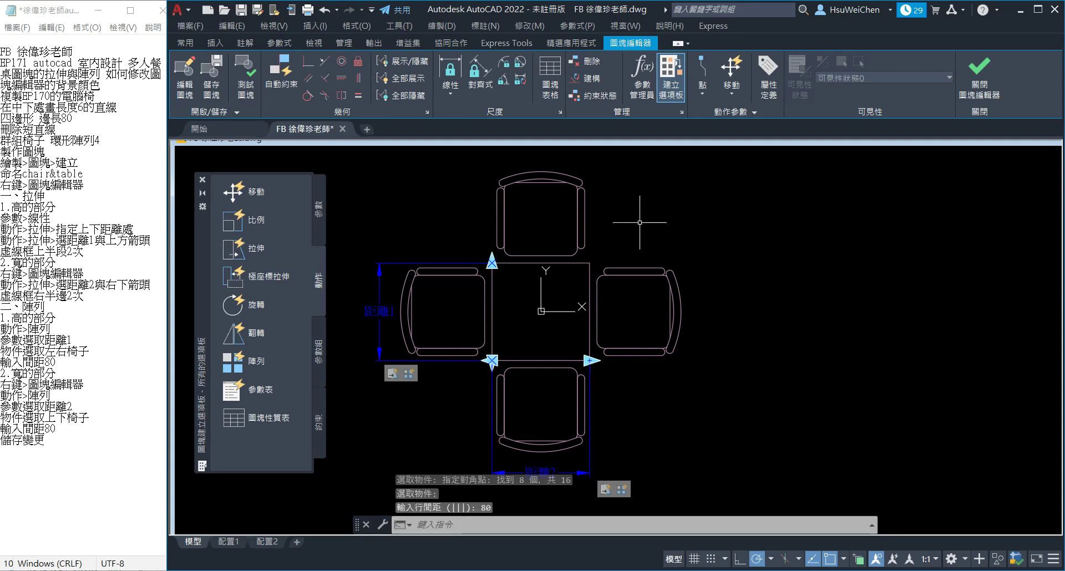
Step: Save changes to the chairtable block, exit the Block Editor, and grab the block's top array grip
click(976, 90)
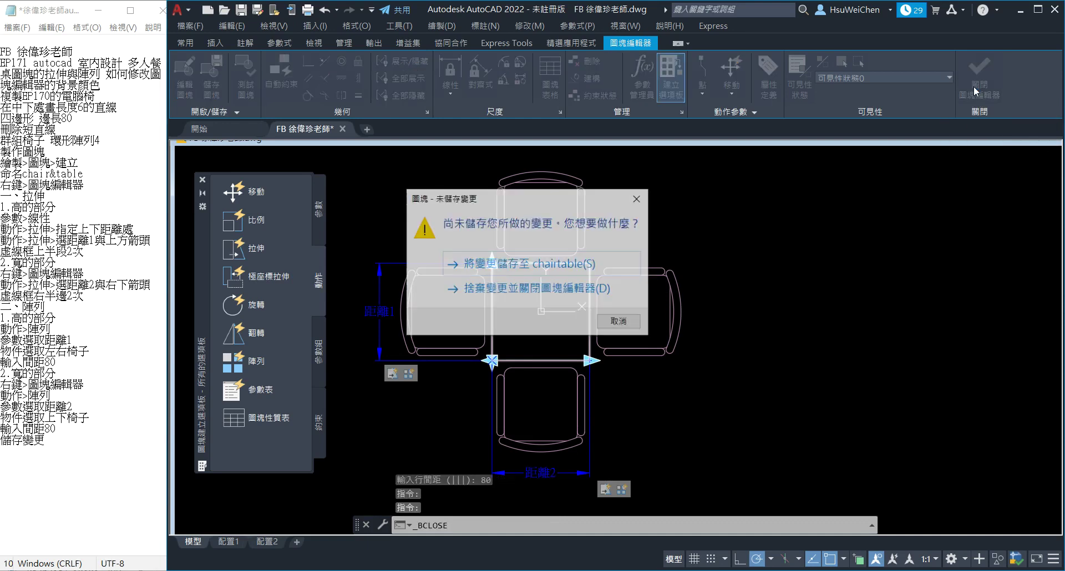
click(531, 265)
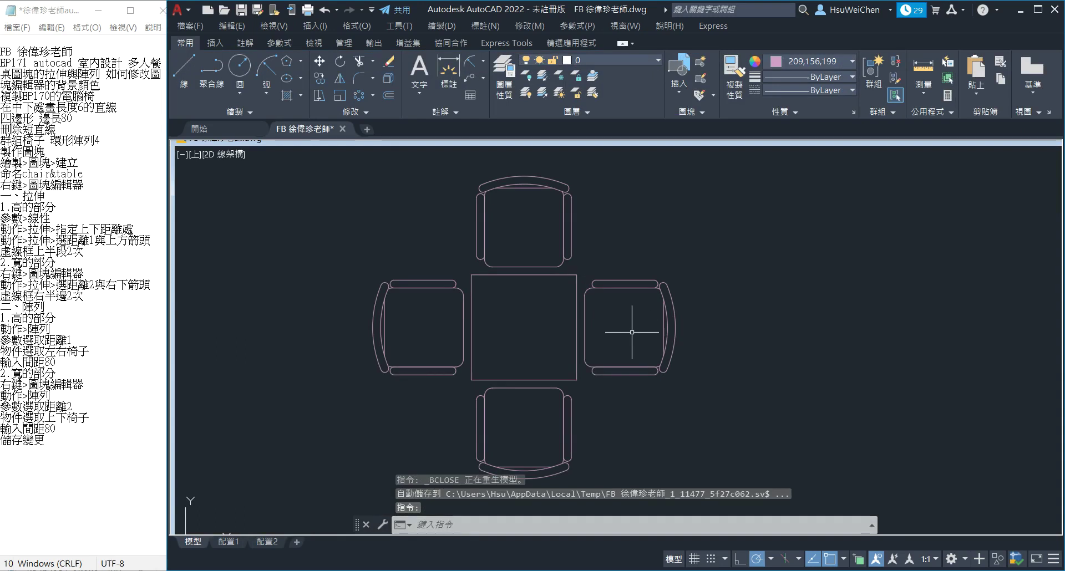
click(575, 276)
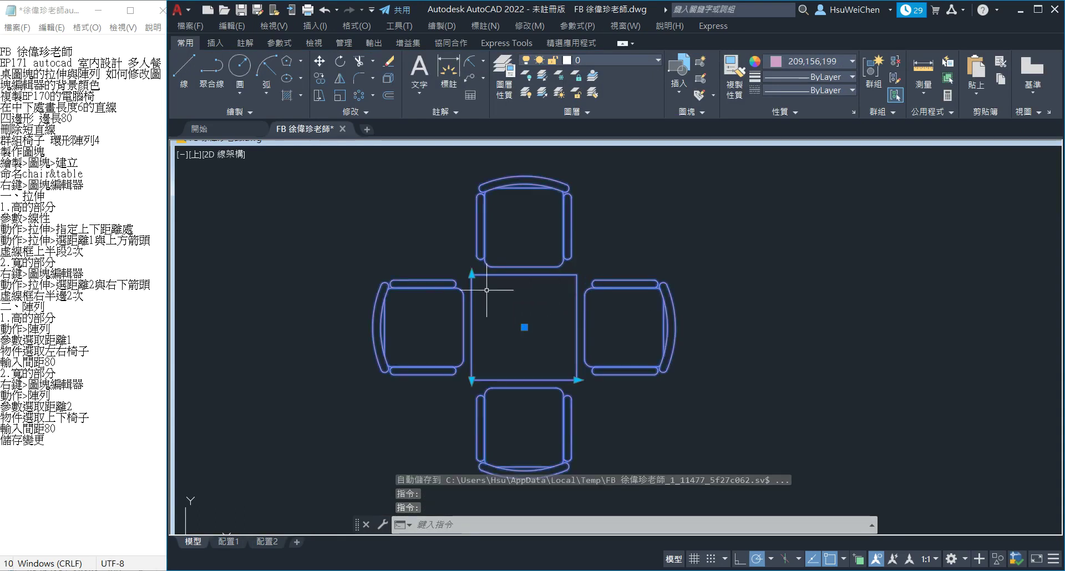
scroll(471, 274, down, 5)
scroll(452, 355, up, 3)
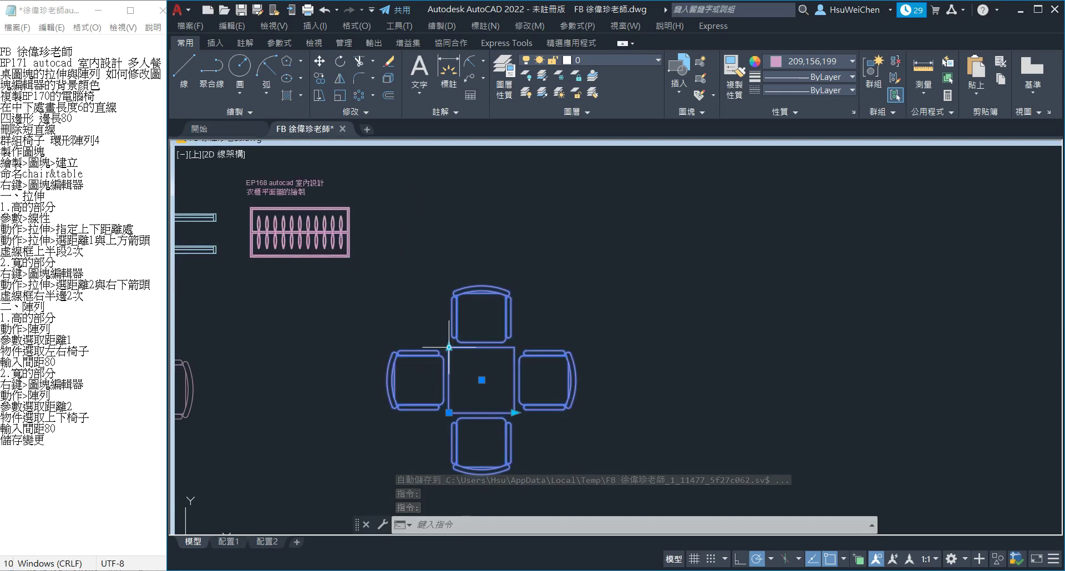
click(449, 348)
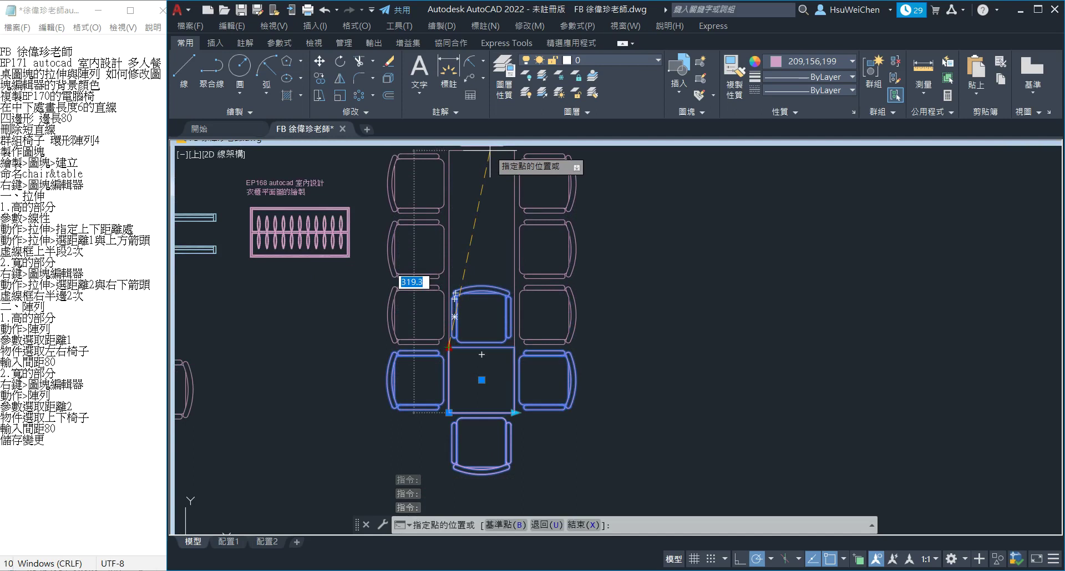
Step: Stretch the table's upper end so each short side seats three chairs
click(489, 150)
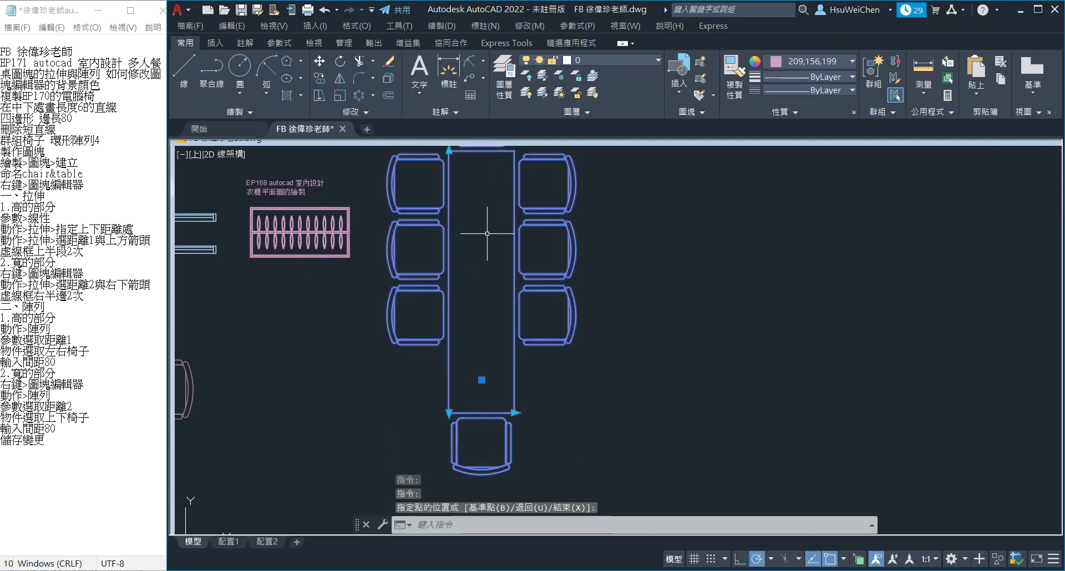
click(514, 413)
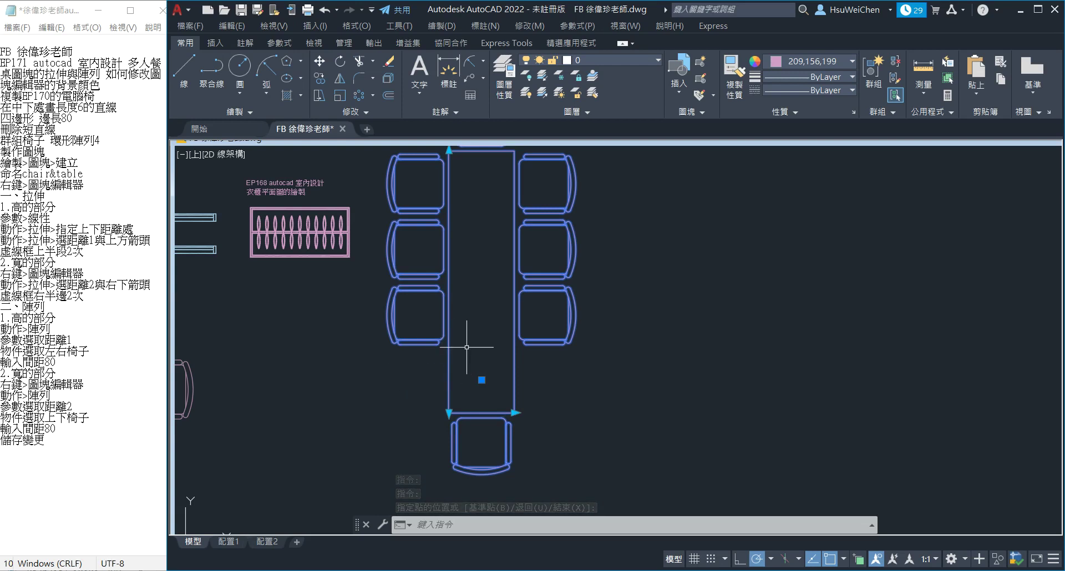
scroll(451, 428, up, 3)
scroll(450, 297, down, 2)
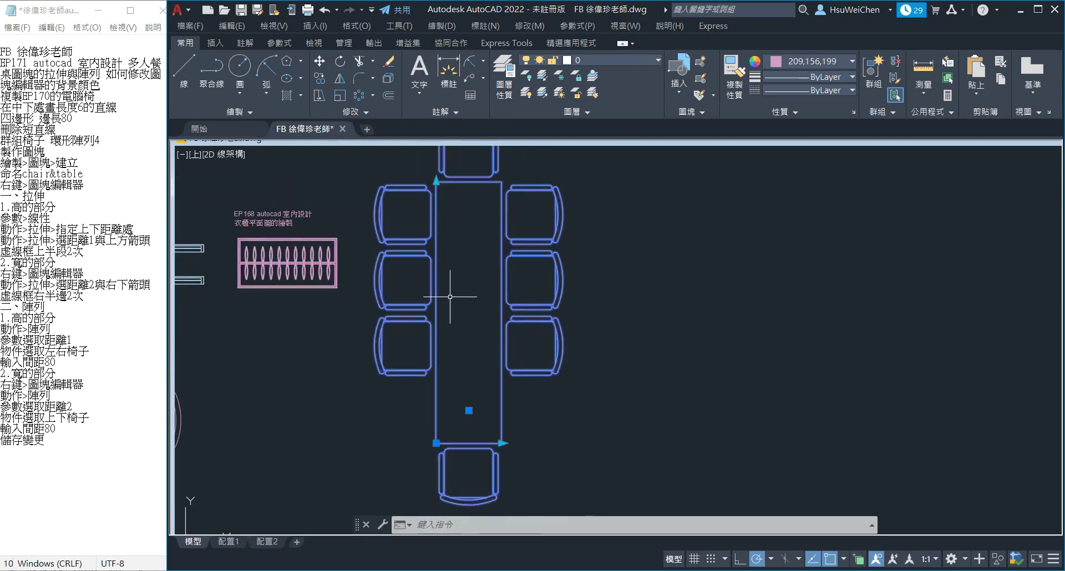
click(436, 182)
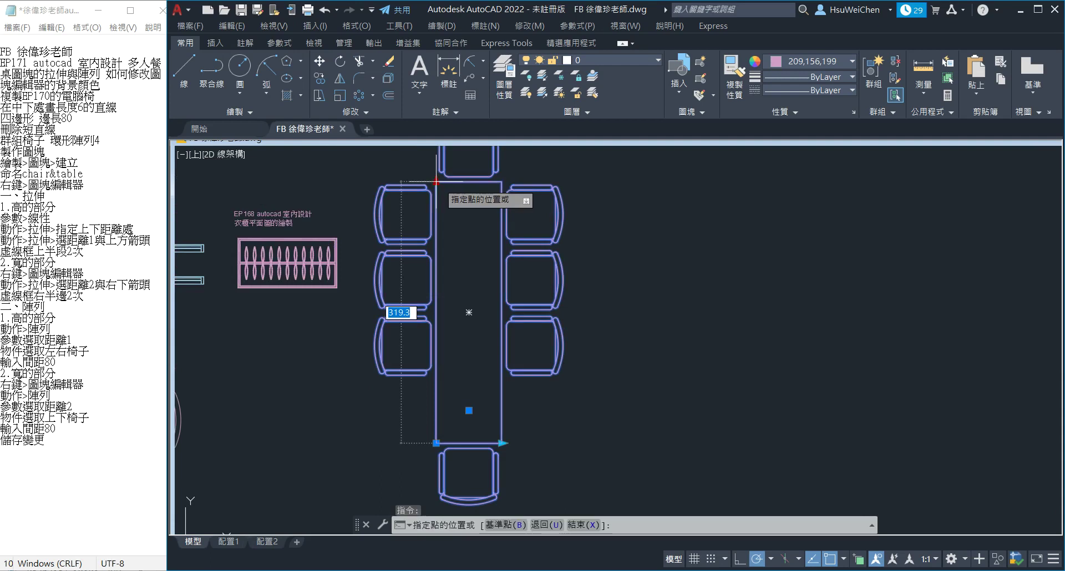
click(442, 236)
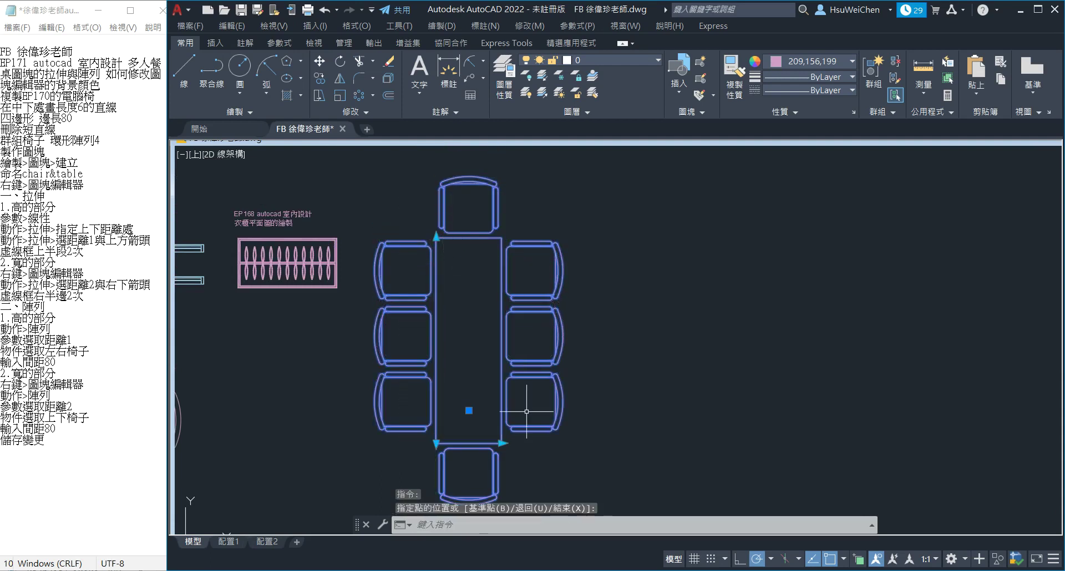
Step: Extend the table to the right, giving seven chairs along the top and bottom
click(504, 443)
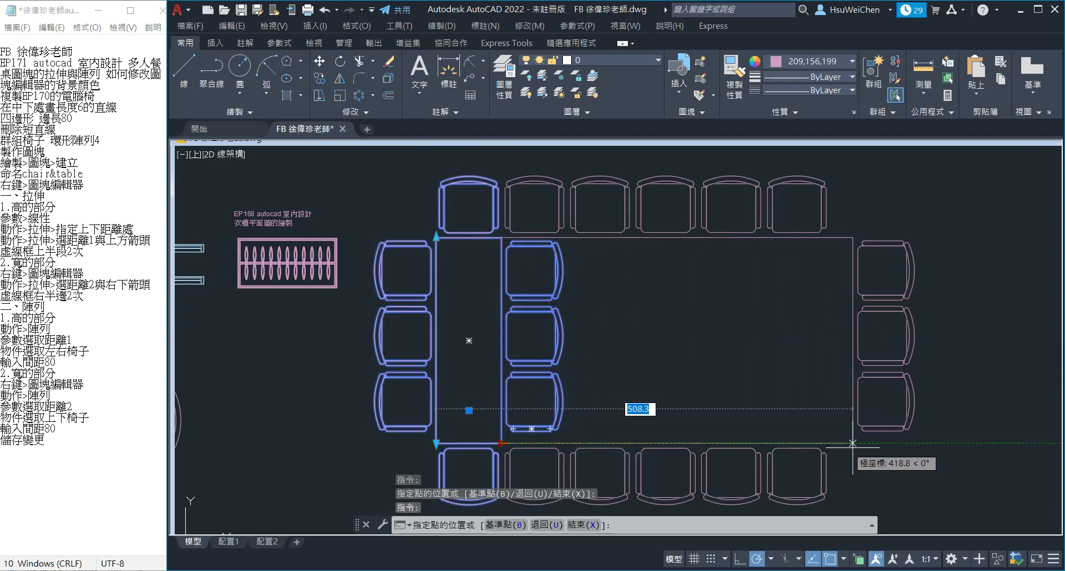
click(897, 443)
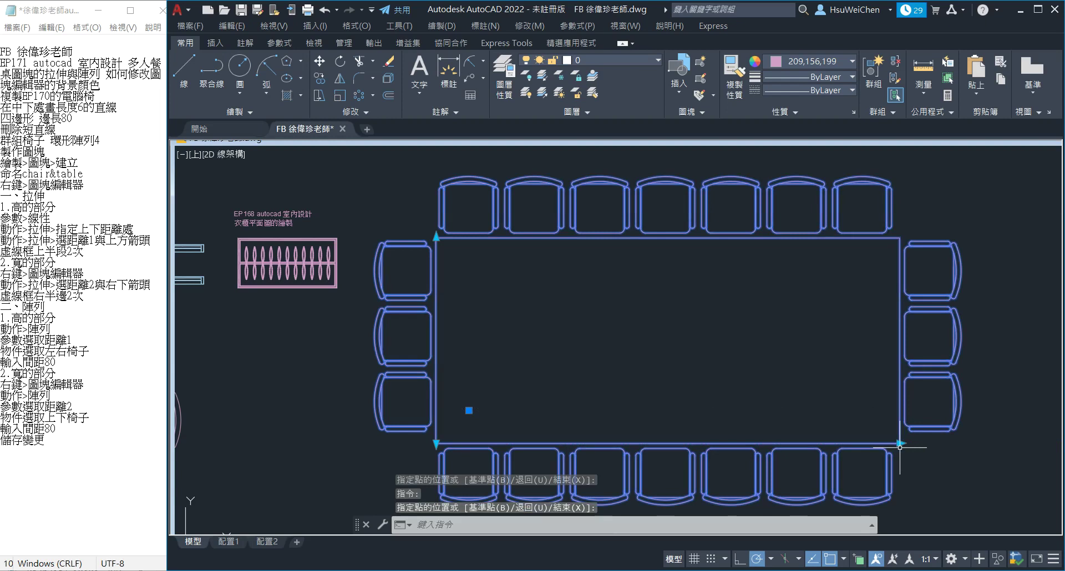
scroll(800, 413, down, 2)
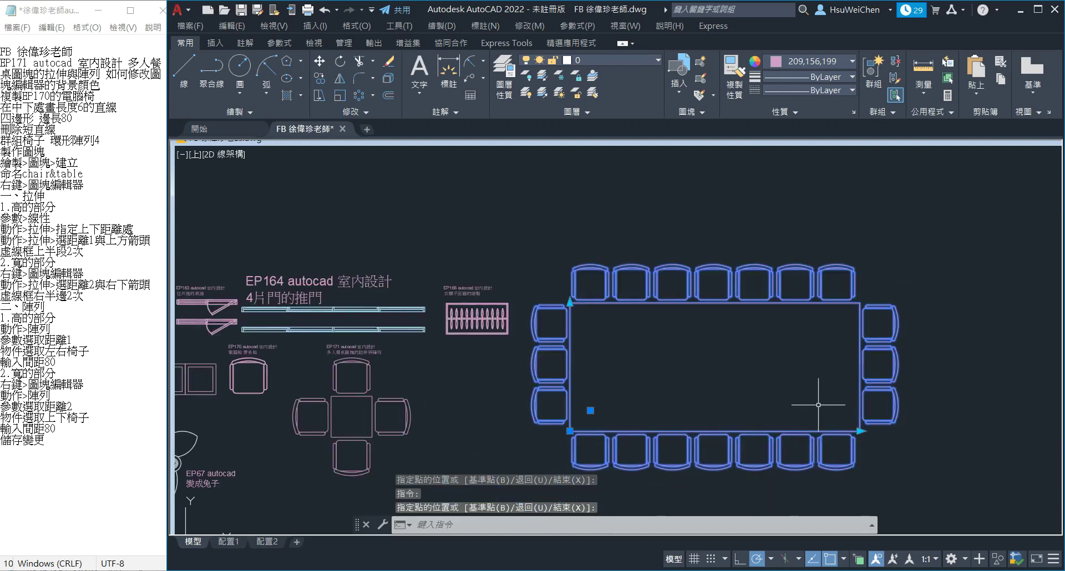
middle_drag(801, 398, 694, 363)
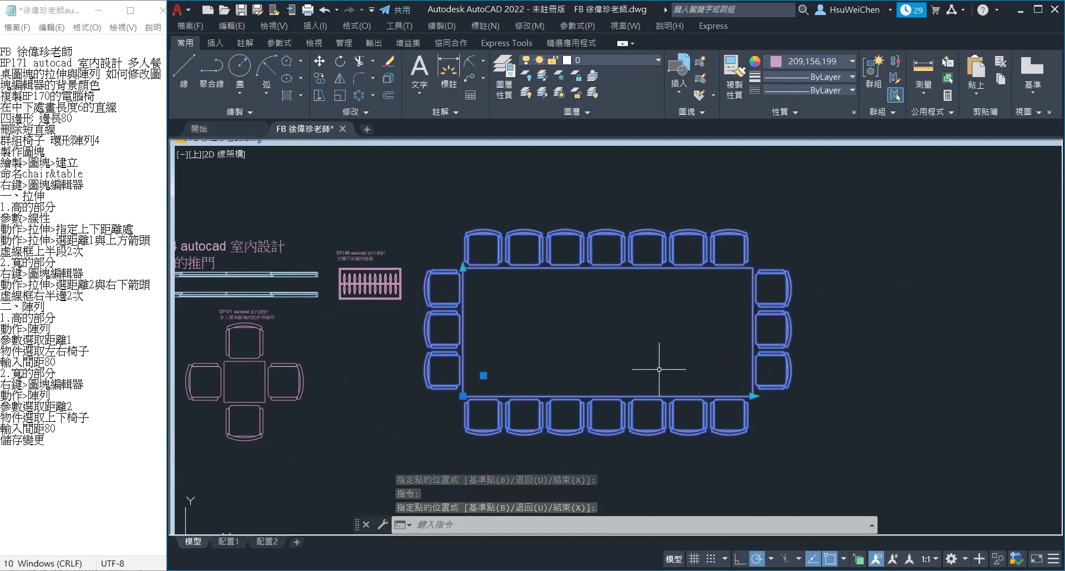
scroll(666, 360, up, 2)
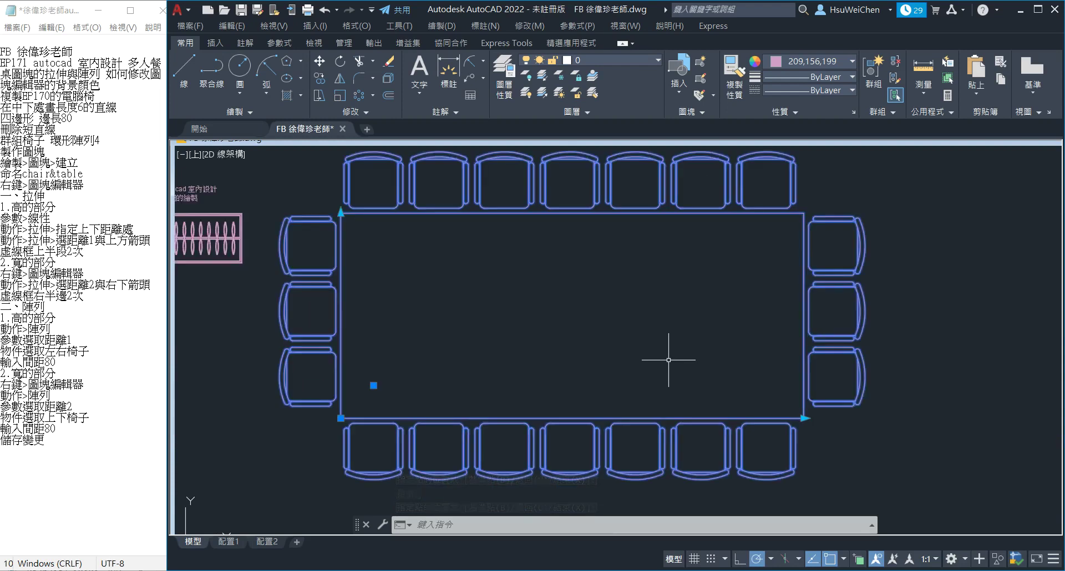